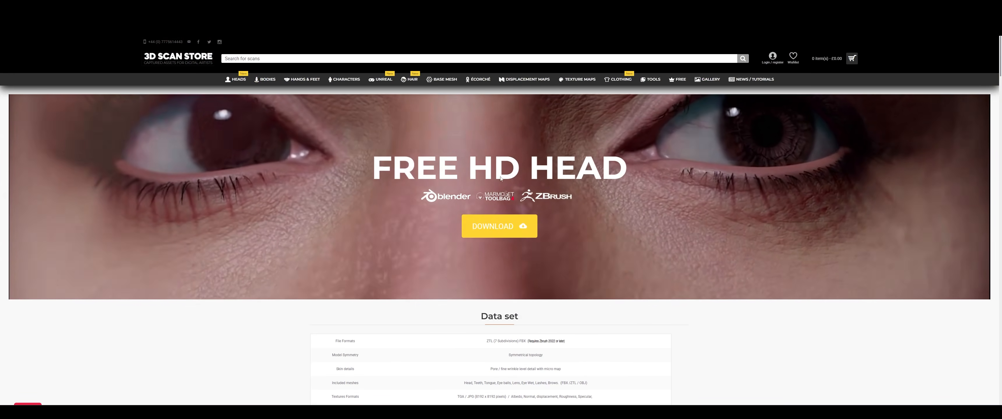
Review the Free HD Head page's data set and look through the first four images of its render gallery
{"action": "scroll", "coordinate": [501, 176], "scroll_direction": "down", "scroll_amount": 2}
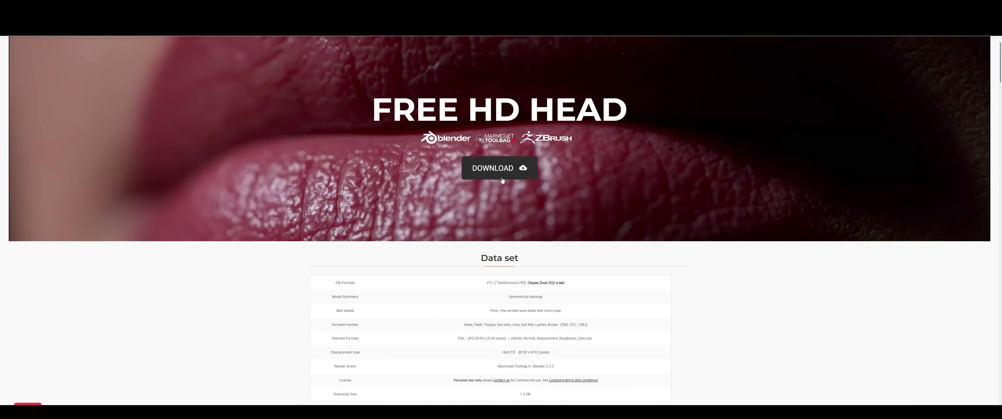
{"action": "scroll", "coordinate": [654, 220], "scroll_direction": "down", "scroll_amount": 2}
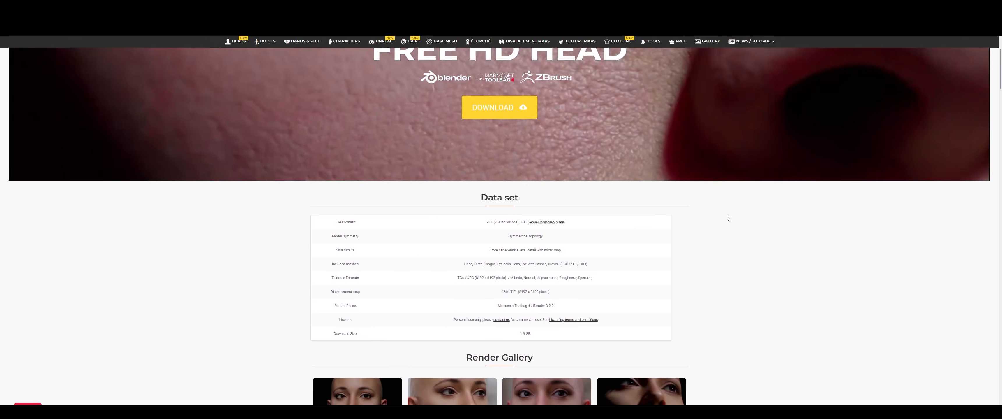
{"action": "scroll", "coordinate": [354, 387], "scroll_direction": "down", "scroll_amount": 1}
{"action": "left_click", "coordinate": [354, 387]}
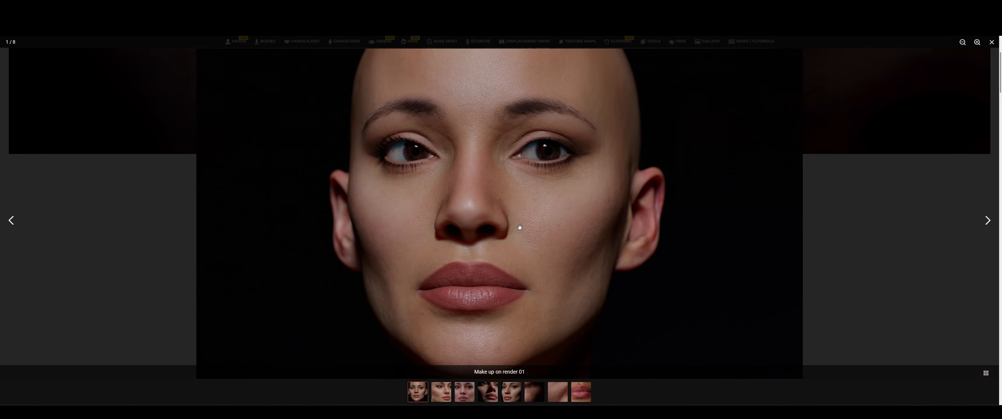
{"action": "key", "text": "Right"}
{"action": "key", "text": "Right"}
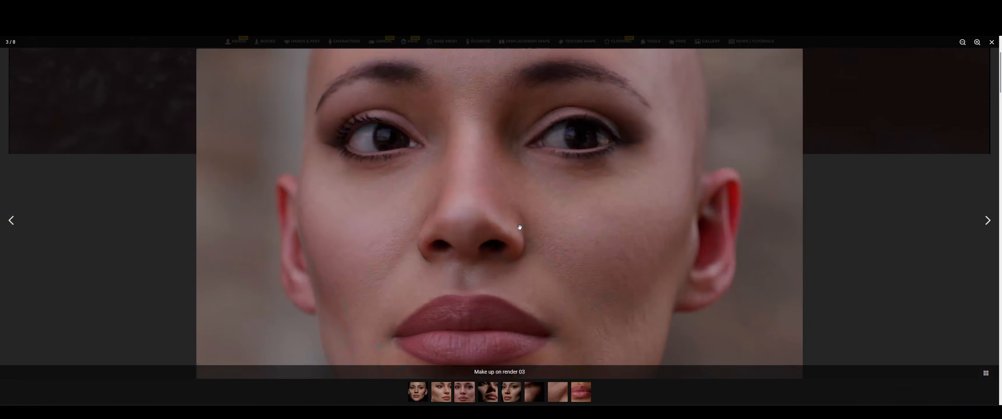
{"action": "key", "text": "Right"}
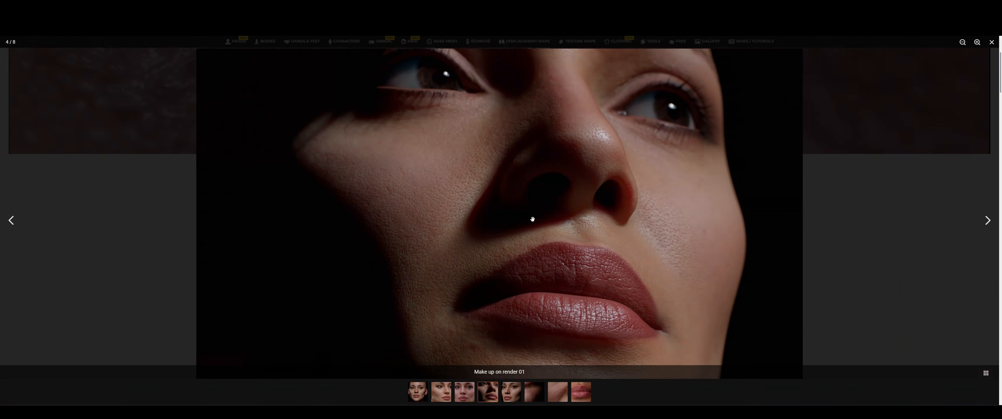
{"action": "left_click", "coordinate": [888, 236]}
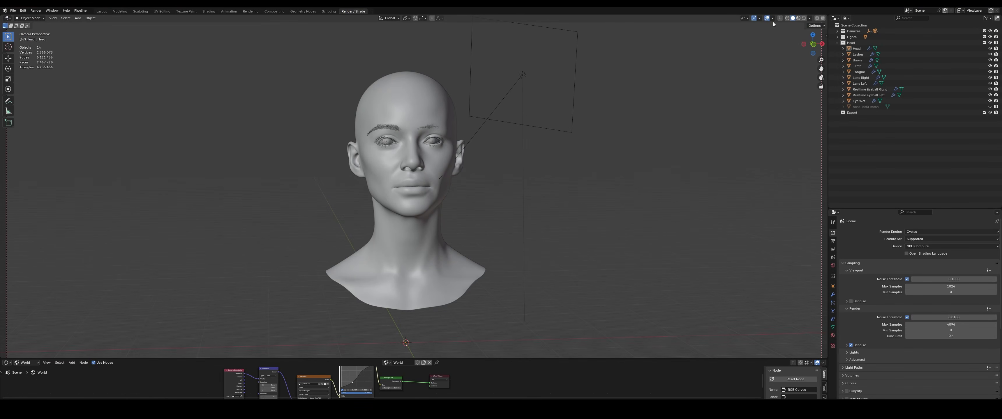
In Blender, display the head scan with rendered shading and examine the face up close from several angles
{"action": "left_click", "coordinate": [804, 18]}
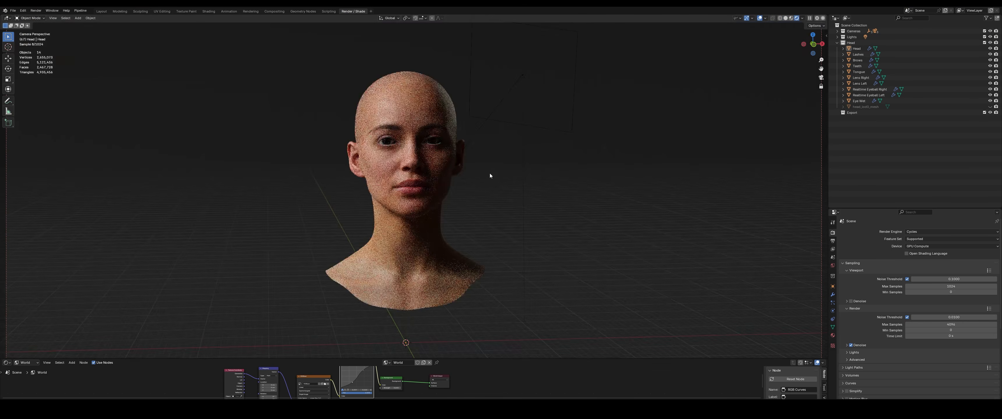
{"action": "scroll", "coordinate": [482, 174], "scroll_direction": "up", "scroll_amount": 5}
{"action": "middle_click_drag", "start_coordinate": [487, 172], "coordinate": [497, 173]}
{"action": "mouse_move", "coordinate": [497, 174]}
{"action": "middle_mouse_down", "text": "shift"}
{"action": "mouse_move", "coordinate": [497, 194]}
{"action": "mouse_move", "coordinate": [500, 171]}
{"action": "mouse_move", "coordinate": [484, 177]}
{"action": "middle_mouse_up", "text": "shift"}
{"action": "scroll", "coordinate": [483, 173], "scroll_direction": "up", "scroll_amount": 2}
{"action": "scroll", "coordinate": [499, 170], "scroll_direction": "up", "scroll_amount": 2}
{"action": "scroll", "coordinate": [497, 172], "scroll_direction": "down", "scroll_amount": 1}
{"action": "middle_click_drag", "start_coordinate": [484, 177], "coordinate": [480, 202], "text": "shift"}
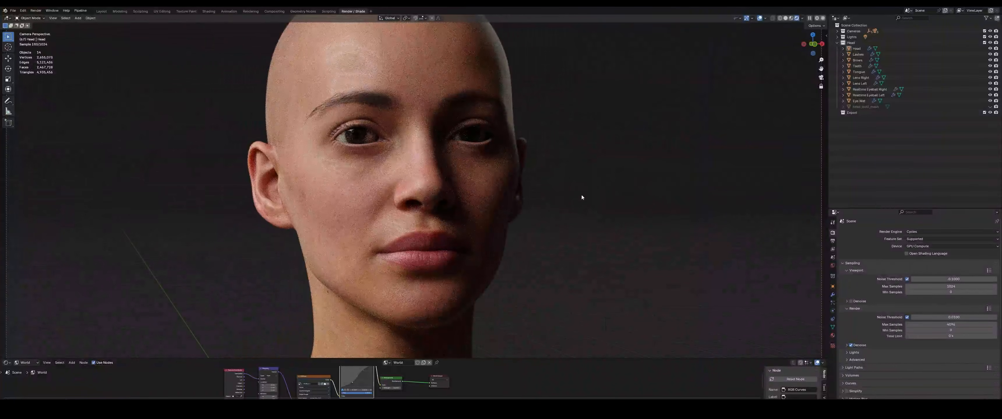
{"action": "middle_click_drag", "start_coordinate": [581, 195], "coordinate": [534, 191]}
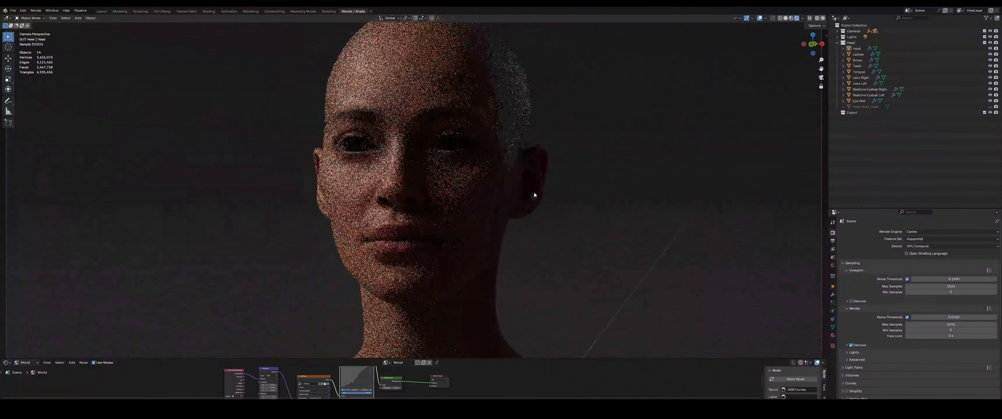
Return the viewport to solid shading and unhide the last head mesh in the Head collection
{"action": "left_click", "coordinate": [786, 17]}
{"action": "middle_click_drag", "start_coordinate": [684, 133], "coordinate": [707, 136]}
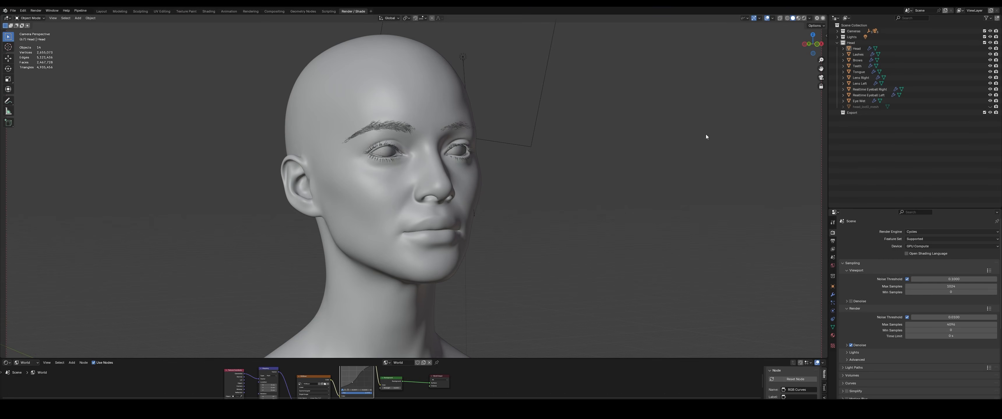
{"action": "left_click", "coordinate": [990, 107]}
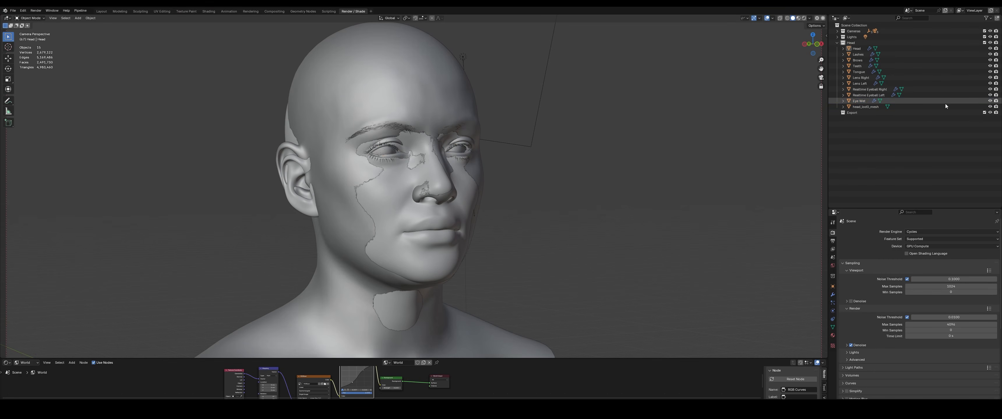
{"action": "left_click", "coordinate": [945, 102]}
Hide the Head scan object and select the remaining head mesh to inspect it on its own
{"action": "left_click", "coordinate": [388, 194]}
{"action": "key", "text": "h"}
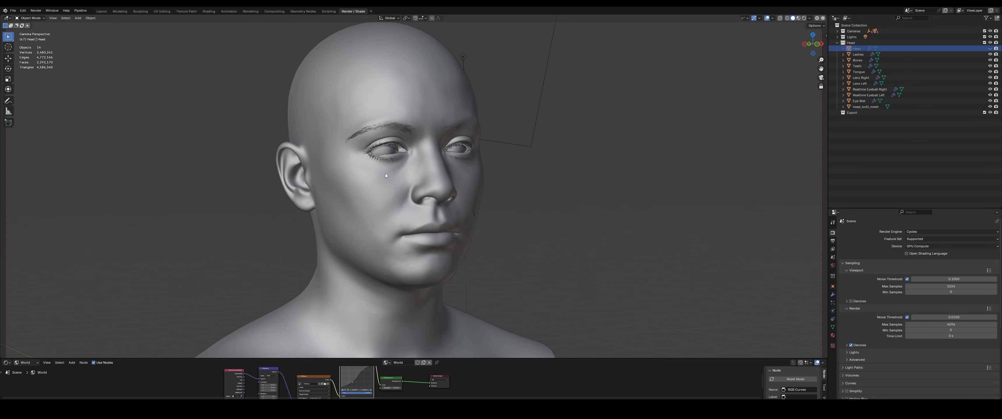
{"action": "left_click", "coordinate": [396, 140]}
{"action": "middle_click_drag", "start_coordinate": [396, 185], "coordinate": [442, 204]}
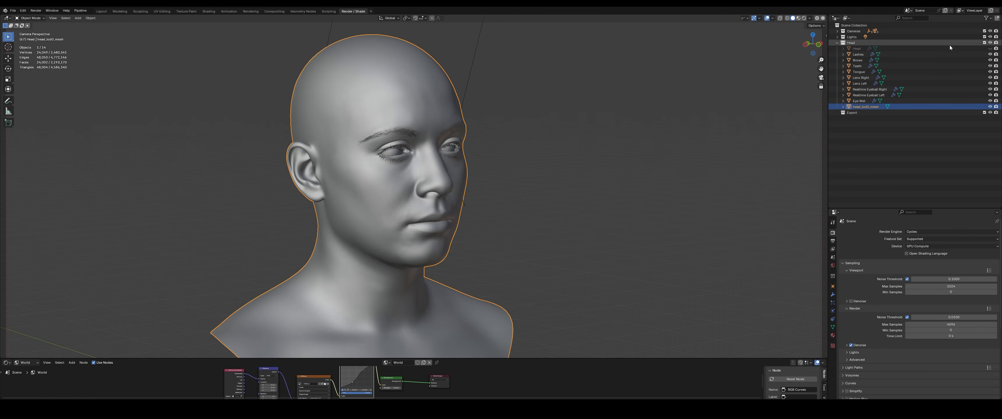
Show the Head scan object again and compare how the two head meshes overlap
{"action": "left_click", "coordinate": [991, 49]}
{"action": "middle_click_drag", "start_coordinate": [517, 219], "coordinate": [484, 182]}
{"action": "scroll", "coordinate": [471, 201], "scroll_direction": "down", "scroll_amount": 6}
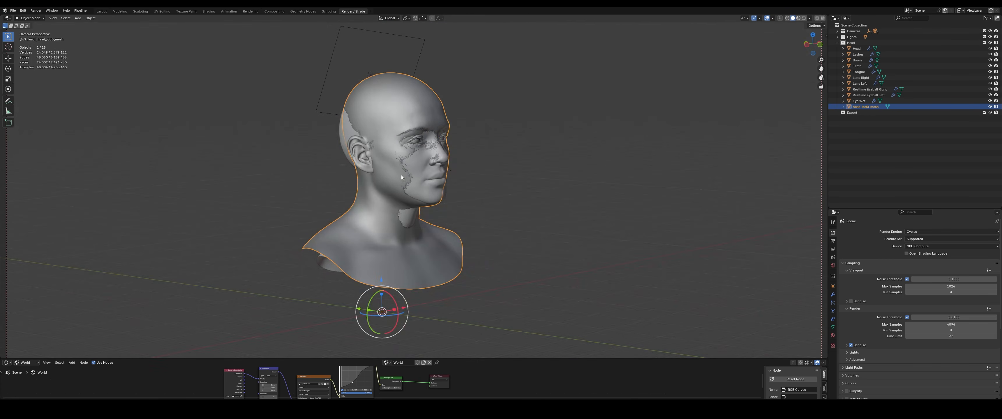
{"action": "scroll", "coordinate": [398, 164], "scroll_direction": "up", "scroll_amount": 2}
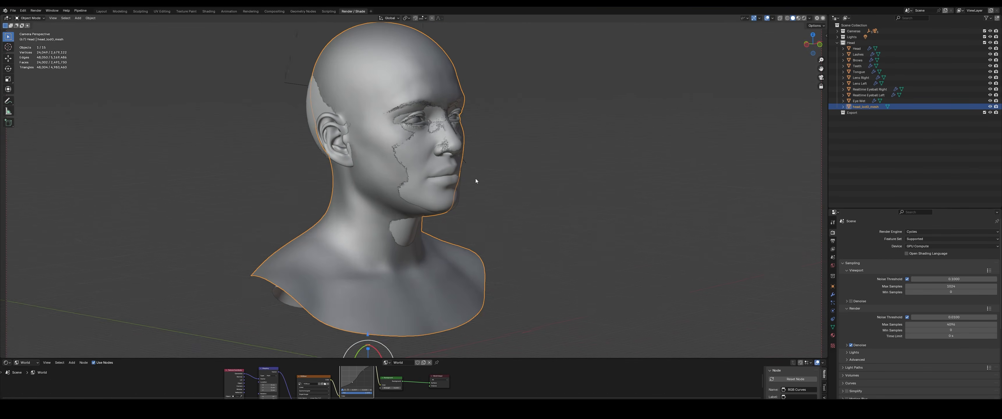
{"action": "middle_click_drag", "start_coordinate": [475, 178], "coordinate": [464, 184]}
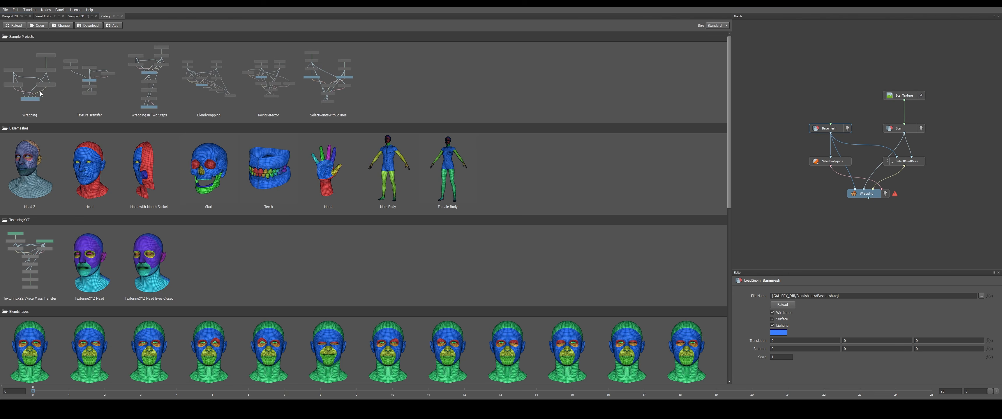
In Wrap, open the sample project's 3D view, hide the Scan and inspect the Basemesh alone
{"action": "left_click", "coordinate": [78, 17]}
{"action": "scroll", "coordinate": [397, 200], "scroll_direction": "up", "scroll_amount": 5}
{"action": "scroll", "coordinate": [595, 186], "scroll_direction": "down", "scroll_amount": 2}
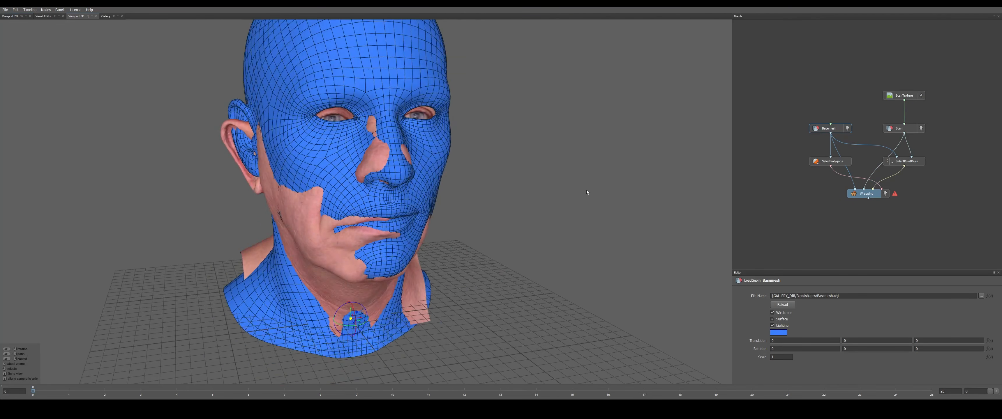
{"action": "left_click", "coordinate": [849, 129]}
{"action": "left_click", "coordinate": [920, 129]}
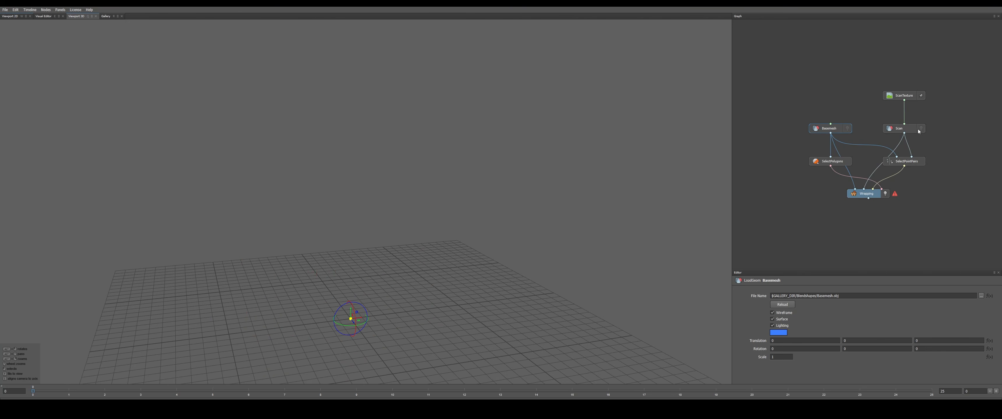
{"action": "left_click", "coordinate": [849, 129]}
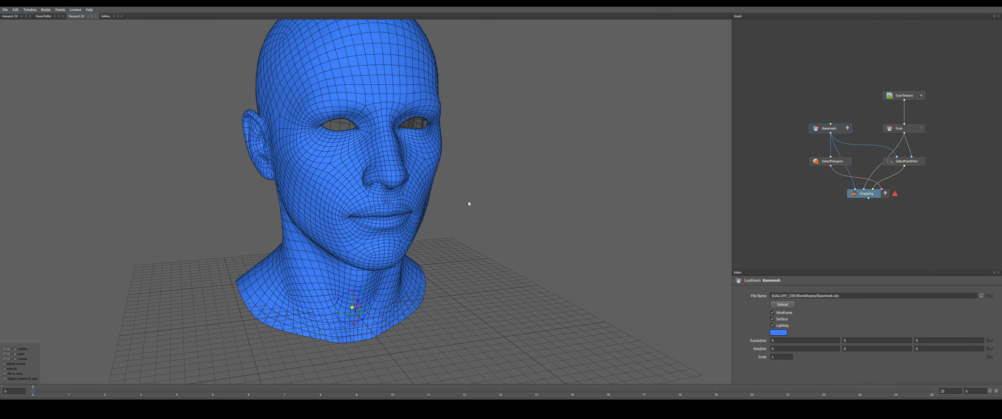
{"action": "mouse_move", "coordinate": [488, 209]}
{"action": "left_mouse_down", "text": "alt"}
{"action": "mouse_move", "coordinate": [479, 199]}
{"action": "mouse_move", "coordinate": [477, 215]}
{"action": "left_mouse_up", "text": "alt"}
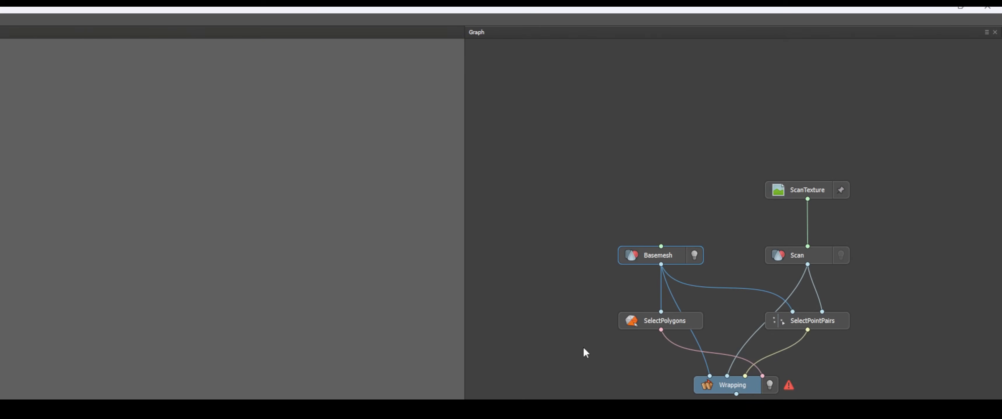
Examine the wrapping graph's nodes and connections, and make the Scan mesh visible again
{"action": "middle_click_drag", "start_coordinate": [586, 418], "coordinate": [587, 390]}
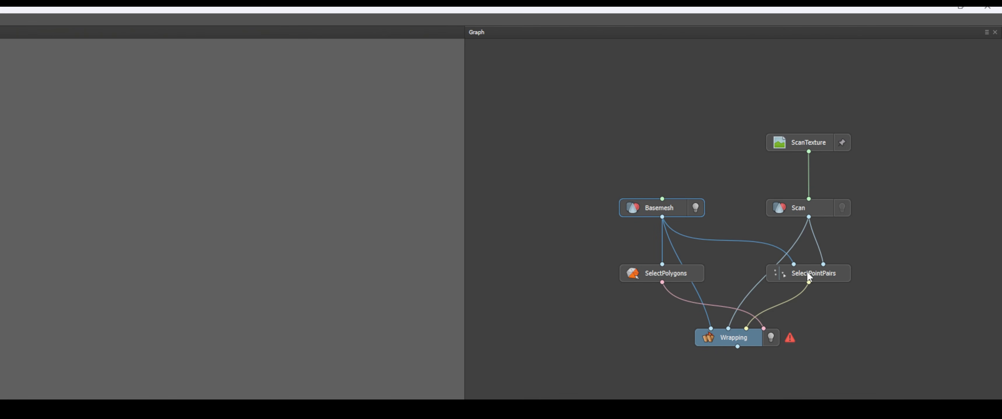
{"action": "middle_click_drag", "start_coordinate": [753, 339], "coordinate": [756, 297]}
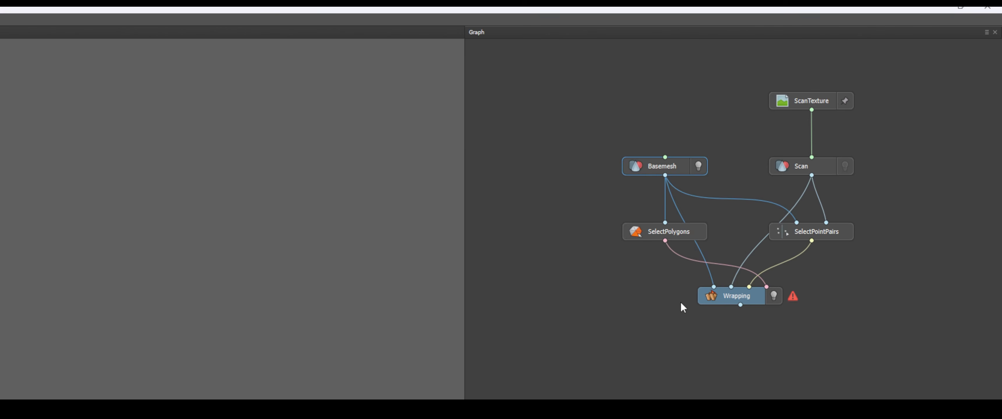
{"action": "scroll", "coordinate": [683, 308], "scroll_direction": "down", "scroll_amount": 1}
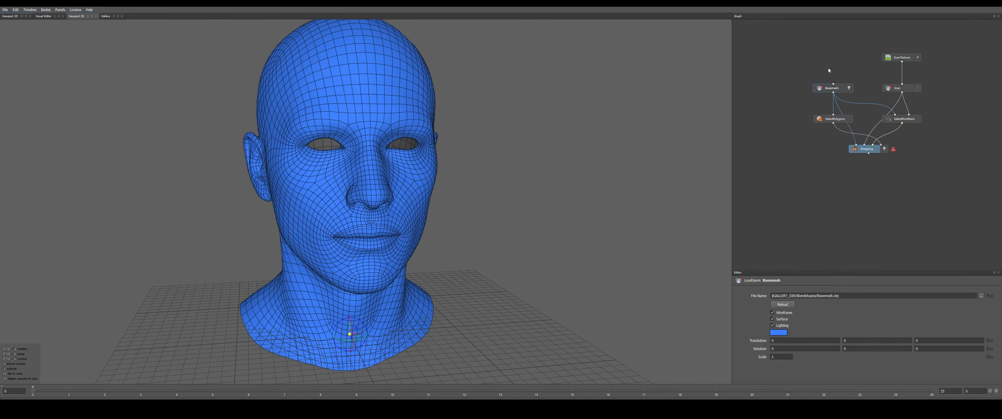
{"action": "left_click", "coordinate": [918, 87]}
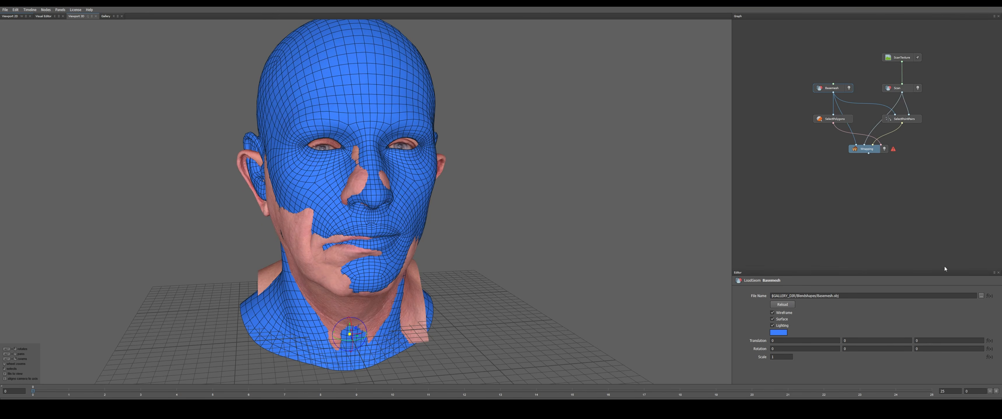
Load BaseHead.obj from the MHConformed folder as the Basemesh node's geometry
{"action": "left_click", "coordinate": [981, 296]}
{"action": "left_click", "coordinate": [346, 30]}
{"action": "type", "text": "F:\\Google_SyncFiles\\Conformed_BaseMesh\\MHConformed"}
{"action": "key", "text": "Return"}
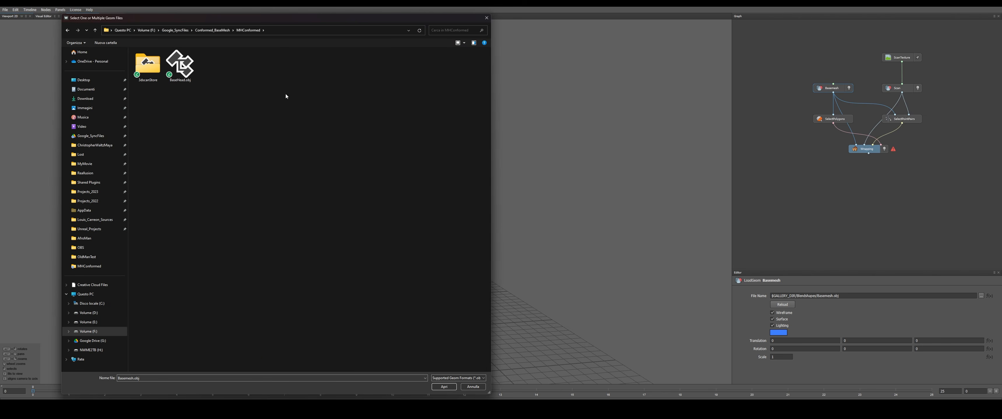
{"action": "double_click", "coordinate": [181, 65]}
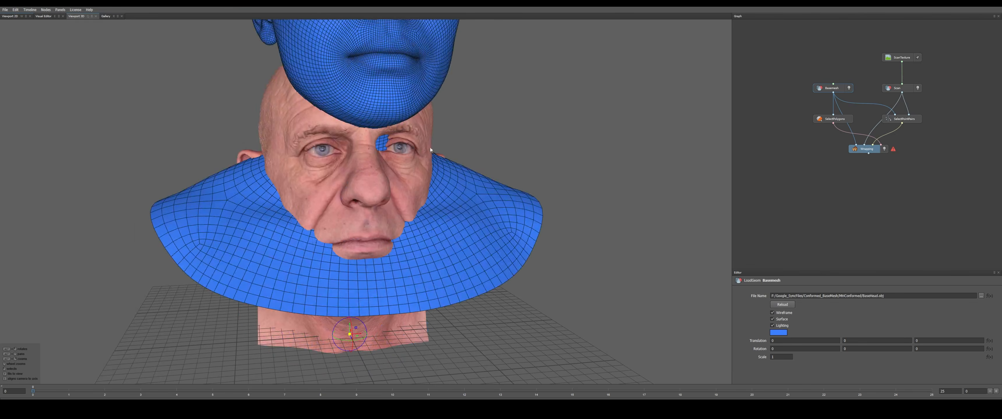
Load Wrap.obj from the 3dscanStore subfolder of MHConformed as the Scan node's geometry
{"action": "left_click", "coordinate": [910, 89]}
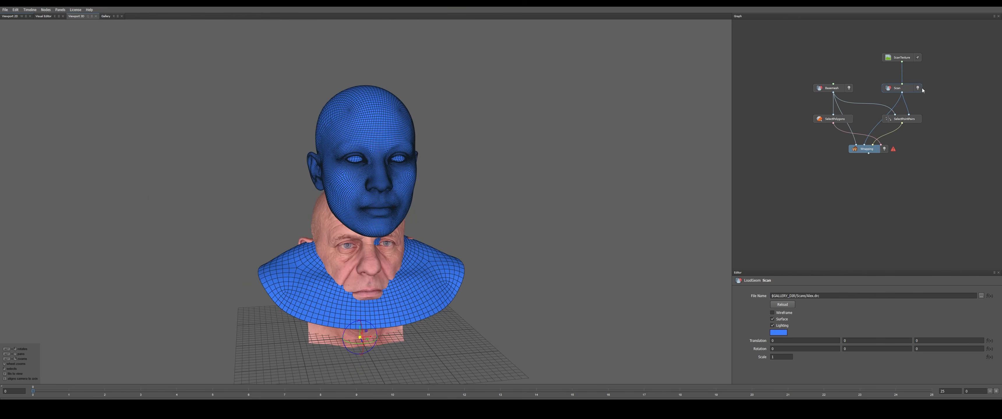
{"action": "left_click", "coordinate": [919, 89]}
{"action": "left_click", "coordinate": [918, 89]}
{"action": "left_click", "coordinate": [982, 296]}
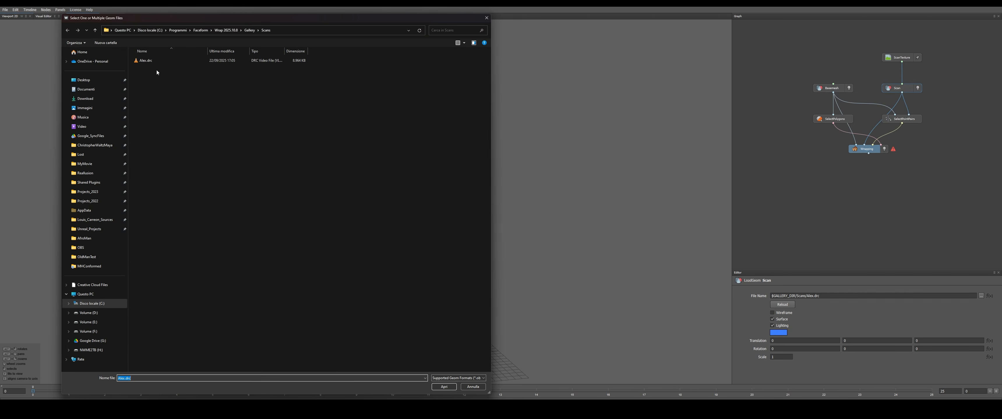
{"action": "left_click", "coordinate": [300, 27]}
{"action": "type", "text": "F:\\Google_SyncFiles\\Conformed_BaseMesh\\MHConformed"}
{"action": "key", "text": "Return"}
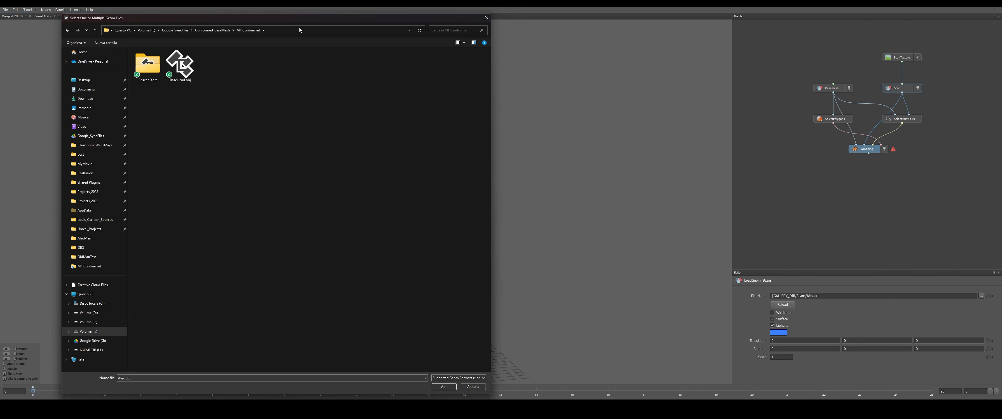
{"action": "left_click", "coordinate": [156, 67]}
{"action": "double_click", "coordinate": [158, 68]}
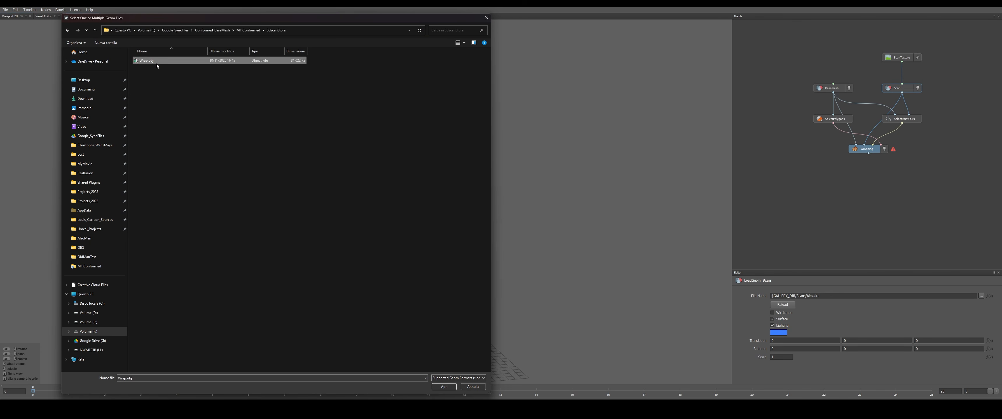
{"action": "double_click", "coordinate": [157, 63]}
{"action": "right_click_drag", "start_coordinate": [505, 199], "coordinate": [567, 164], "text": "alt"}
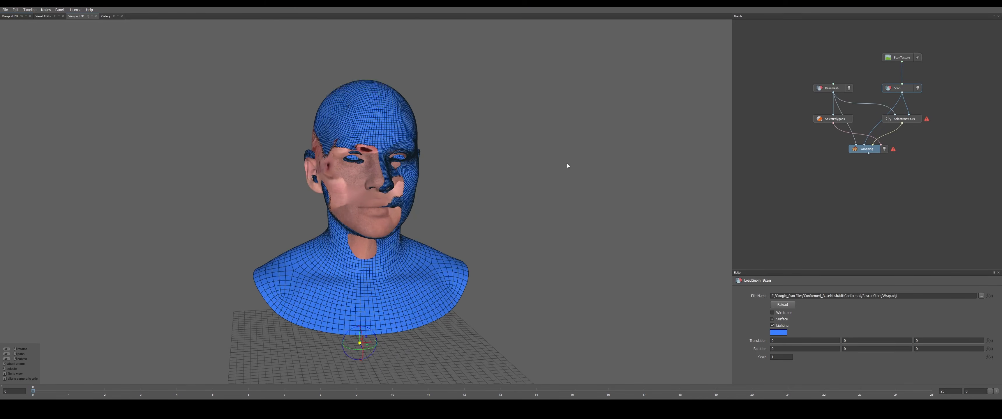
Load Face_Albedo.jpg from the 3dscanStore subfolder of MHConformed as the ScanTexture node's image
{"action": "left_click", "coordinate": [907, 57]}
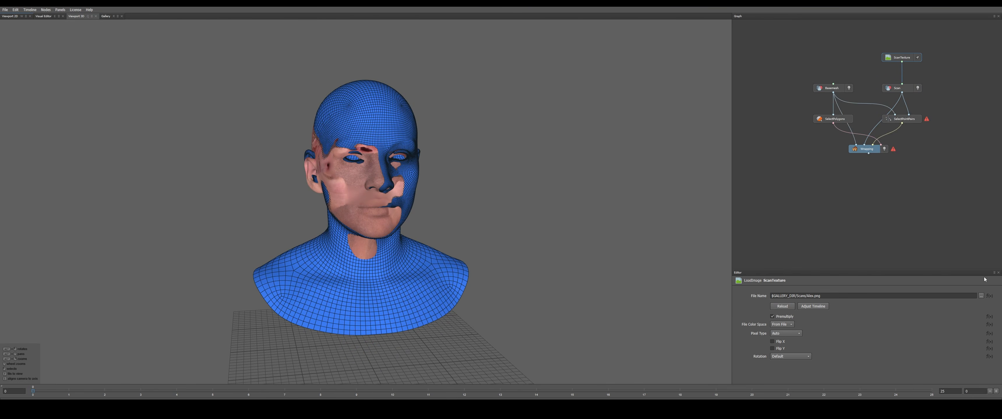
{"action": "left_click", "coordinate": [982, 296]}
{"action": "left_click", "coordinate": [296, 30]}
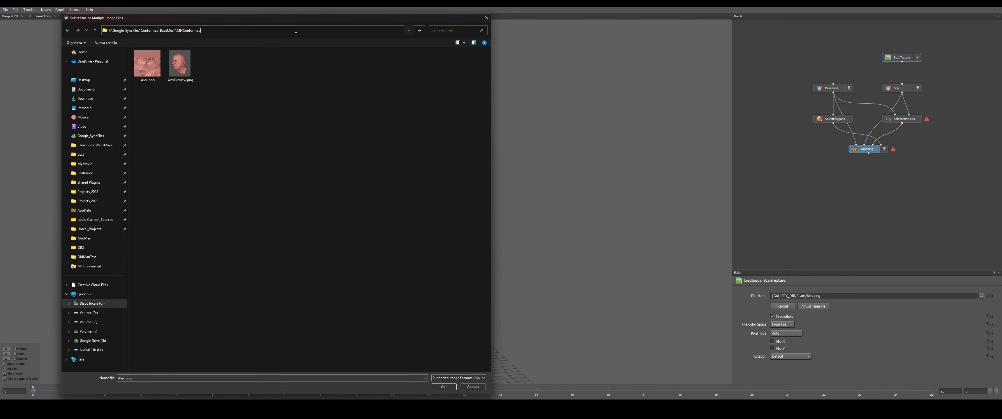
{"action": "key", "text": "Return"}
{"action": "double_click", "coordinate": [152, 64]}
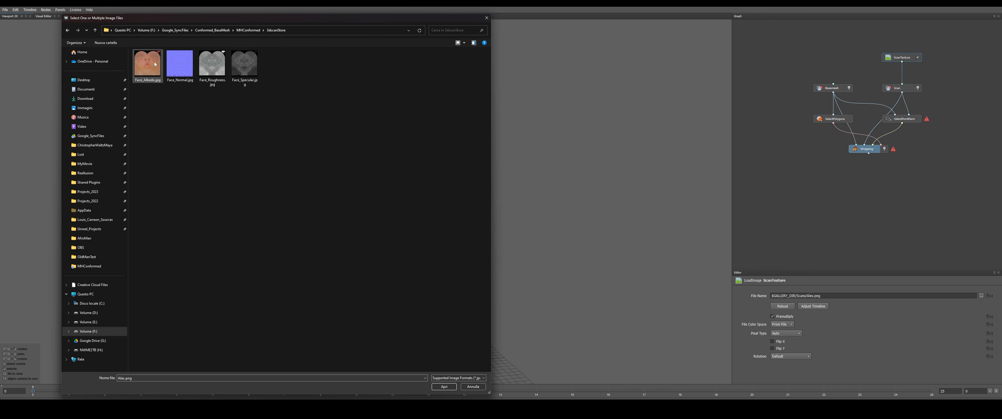
{"action": "double_click", "coordinate": [152, 64]}
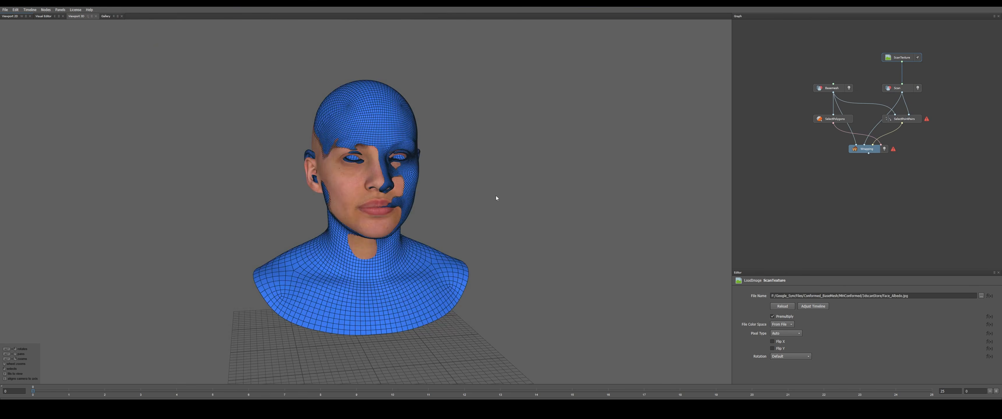
Add a LoadImage node to the graph above the Basemesh node
{"action": "scroll", "coordinate": [491, 197], "scroll_direction": "up", "scroll_amount": 5}
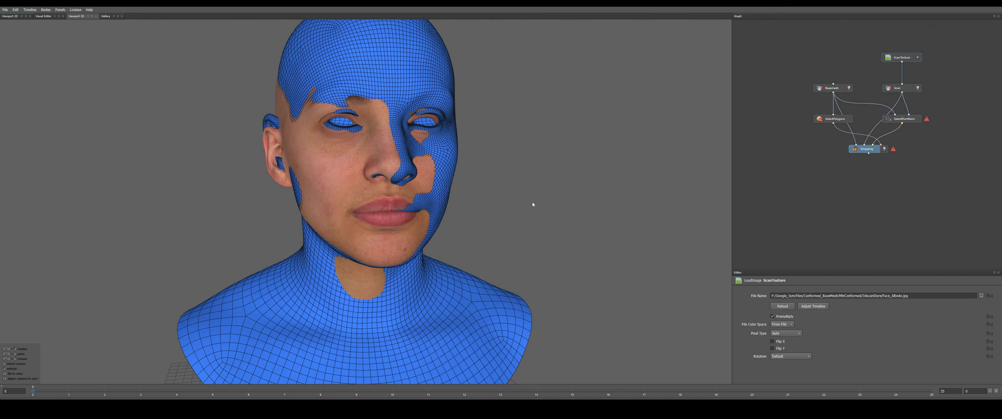
{"action": "scroll", "coordinate": [532, 199], "scroll_direction": "down", "scroll_amount": 2}
{"action": "left_click", "coordinate": [826, 68]}
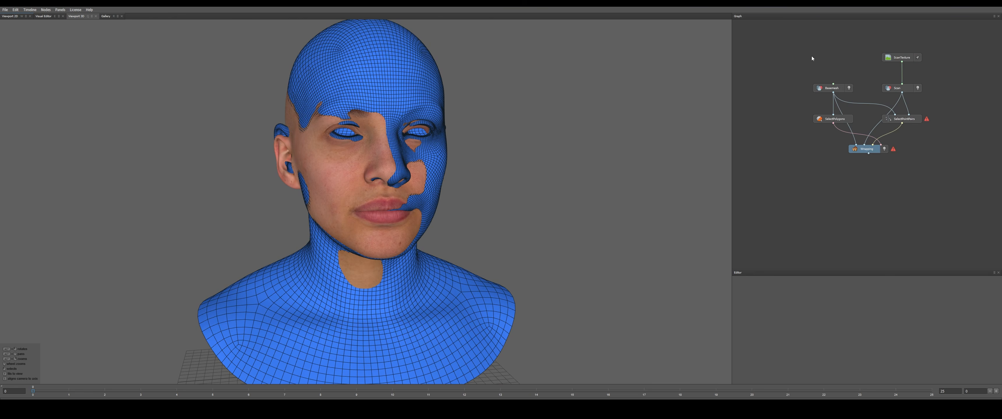
{"action": "key", "text": "Tab"}
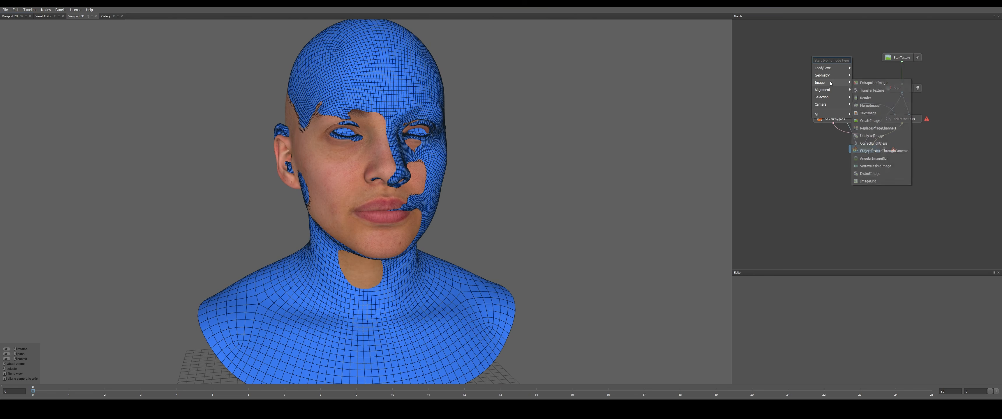
{"action": "mouse_move", "coordinate": [830, 69]}
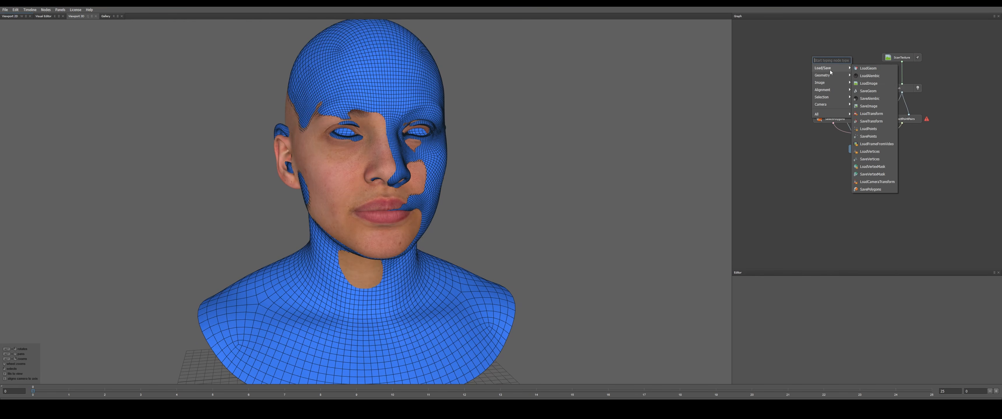
{"action": "left_click", "coordinate": [871, 82]}
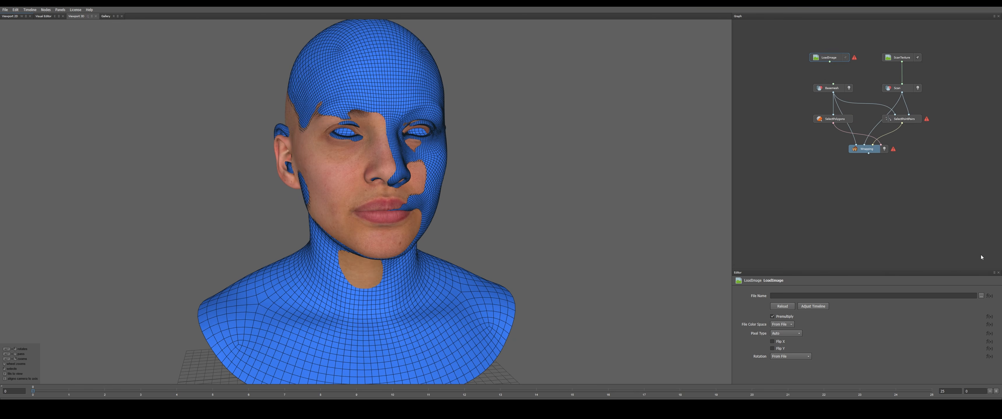
Load T_Gray_Head_D_Guides.PNG from the MHConformed folder into the new LoadImage node and connect it to Basemesh as its texture
{"action": "left_click", "coordinate": [982, 296]}
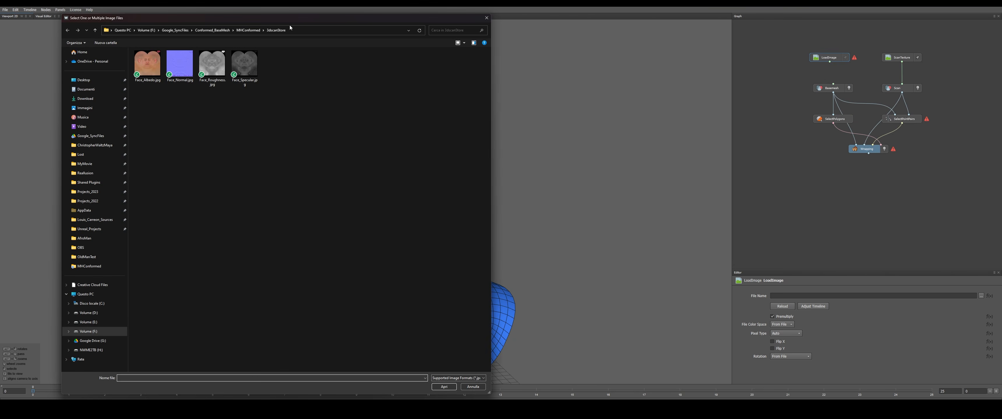
{"action": "left_click", "coordinate": [248, 30]}
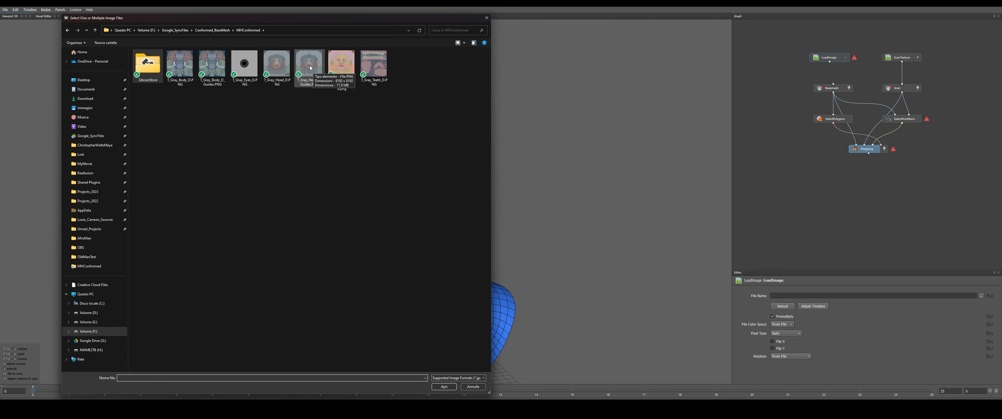
{"action": "double_click", "coordinate": [309, 65]}
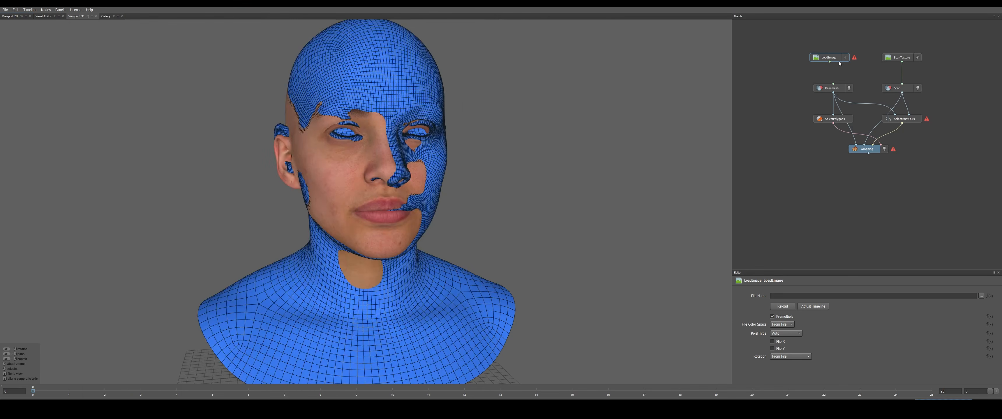
{"action": "left_click_drag", "start_coordinate": [830, 62], "coordinate": [833, 84]}
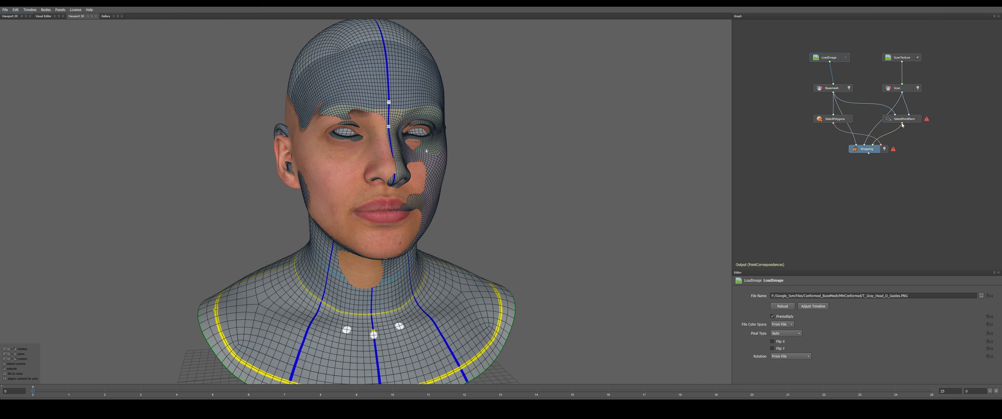
{"action": "scroll", "coordinate": [548, 164], "scroll_direction": "up", "scroll_amount": 2}
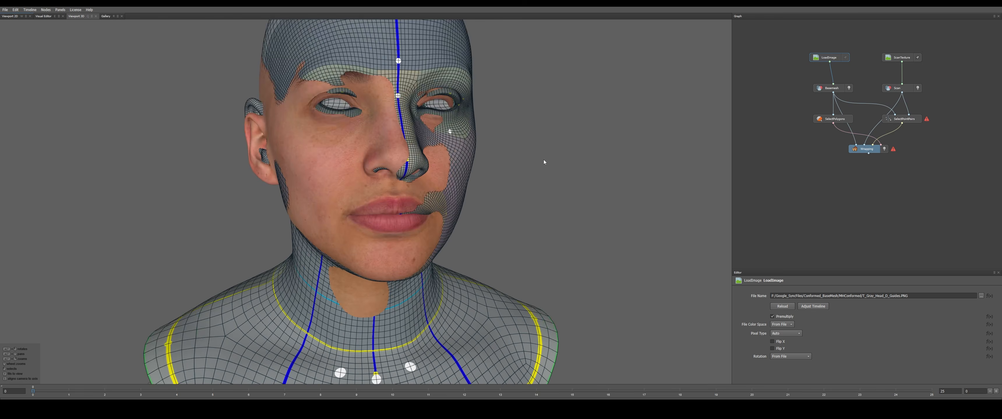
Show the SelectPolygons node in the Visual Editor, clear its existing polygon selection and inspect the head mesh from the side
{"action": "left_click", "coordinate": [848, 121]}
{"action": "scroll", "coordinate": [559, 156], "scroll_direction": "down", "scroll_amount": 2}
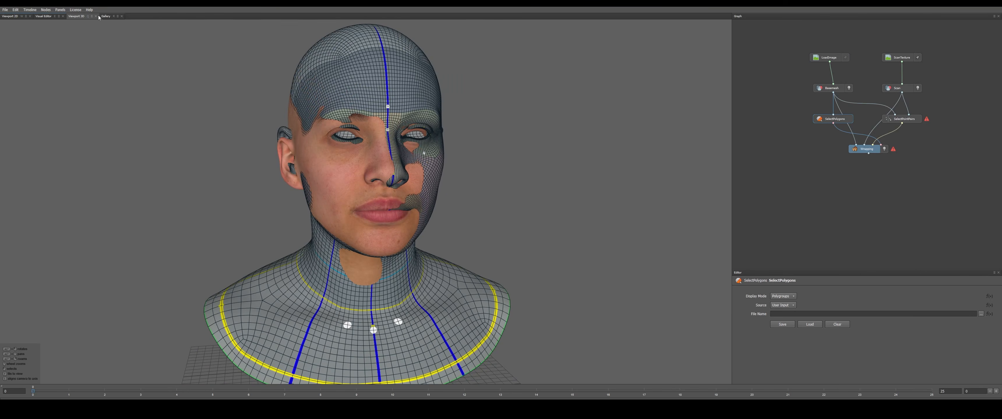
{"action": "left_click", "coordinate": [44, 18]}
{"action": "scroll", "coordinate": [489, 218], "scroll_direction": "down", "scroll_amount": 2}
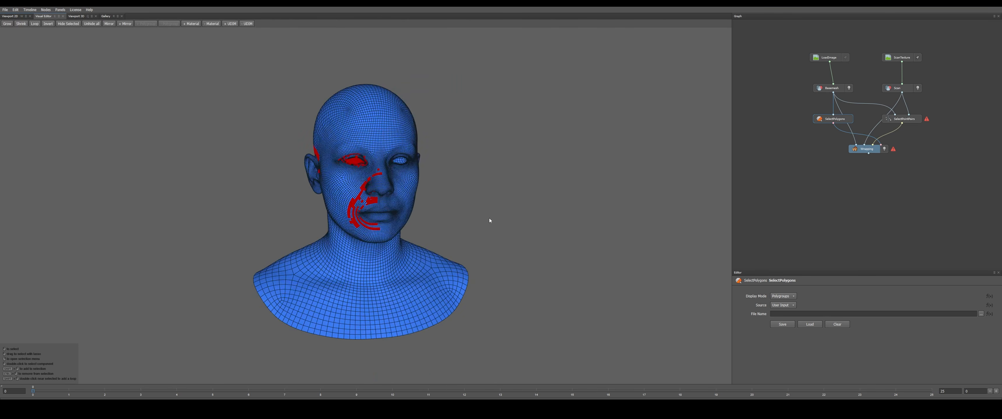
{"action": "left_click", "coordinate": [483, 213]}
{"action": "left_click_drag", "start_coordinate": [483, 214], "coordinate": [523, 202], "text": "alt"}
{"action": "scroll", "coordinate": [524, 201], "scroll_direction": "up", "scroll_amount": 2}
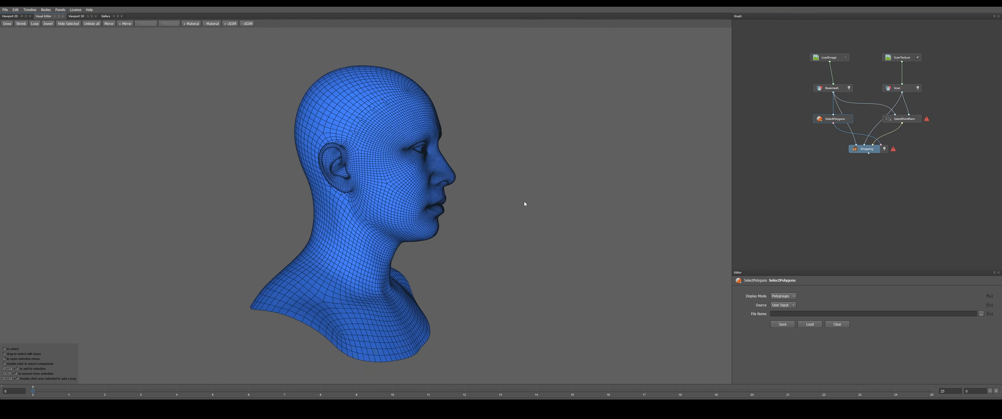
{"action": "left_click_drag", "start_coordinate": [407, 180], "coordinate": [368, 216]}
{"action": "left_click", "coordinate": [528, 209]}
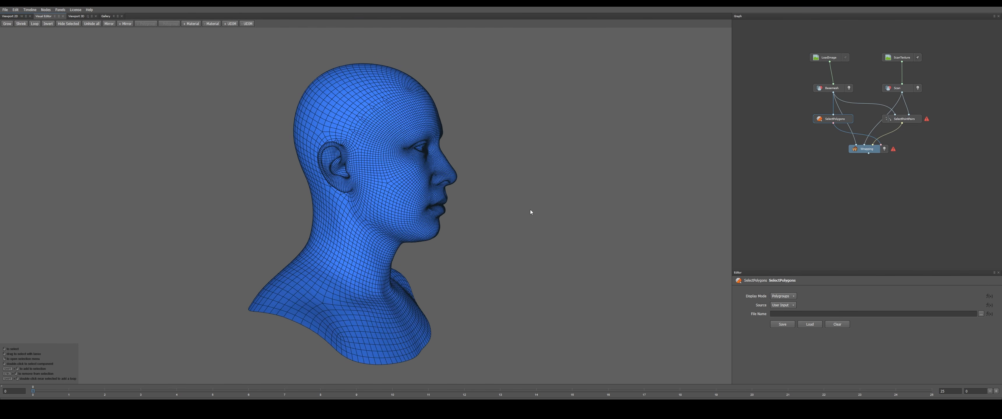
{"action": "mouse_move", "coordinate": [528, 208]}
{"action": "left_mouse_down", "text": "alt"}
{"action": "mouse_move", "coordinate": [467, 208]}
{"action": "mouse_move", "coordinate": [510, 206]}
{"action": "mouse_move", "coordinate": [510, 217]}
{"action": "left_mouse_up", "text": "alt"}
{"action": "scroll", "coordinate": [511, 206], "scroll_direction": "up", "scroll_amount": 2}
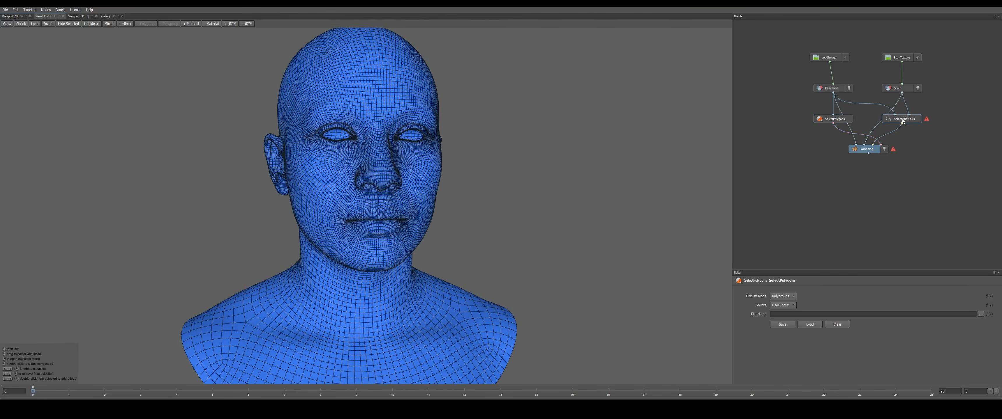
Show the SelectPointPairs node's two geometries and clear all of its existing points
{"action": "left_click", "coordinate": [903, 120]}
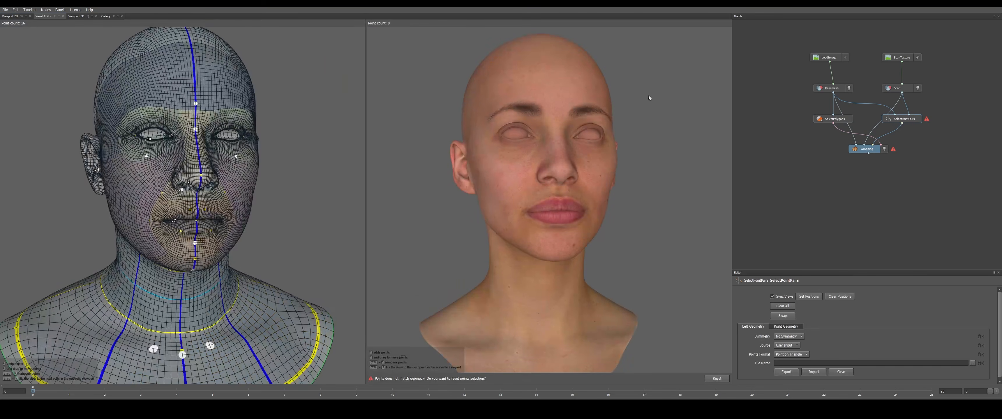
{"action": "left_click_drag", "start_coordinate": [269, 181], "coordinate": [215, 200], "text": "alt"}
{"action": "scroll", "coordinate": [245, 198], "scroll_direction": "up", "scroll_amount": 5}
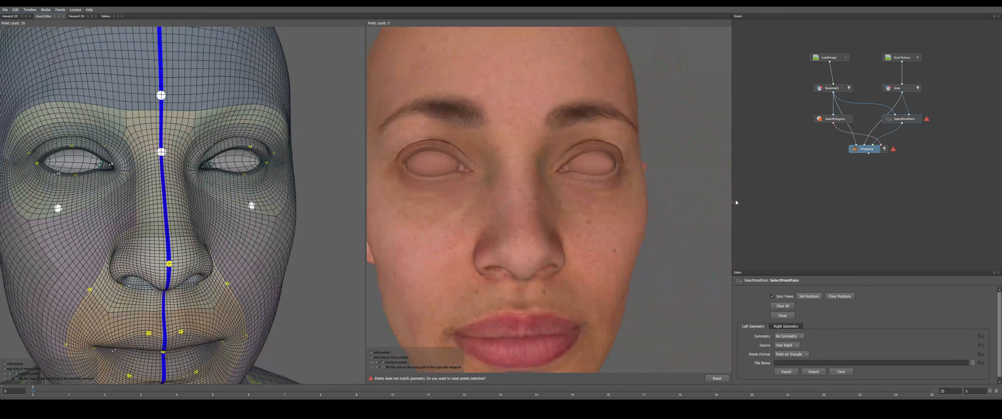
{"action": "left_click", "coordinate": [783, 307]}
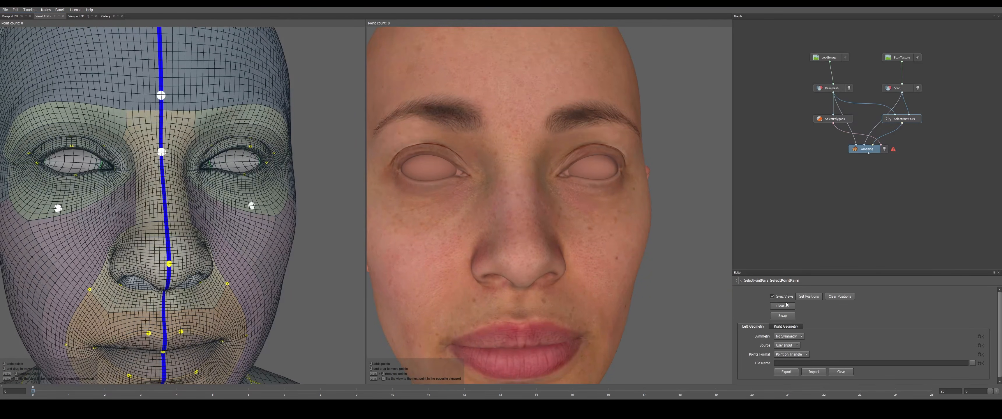
Place matching point pairs at the corners and lids of the head's right eye on base mesh and scan, following the yellow guide markers
{"action": "scroll", "coordinate": [255, 275], "scroll_direction": "down", "scroll_amount": 4}
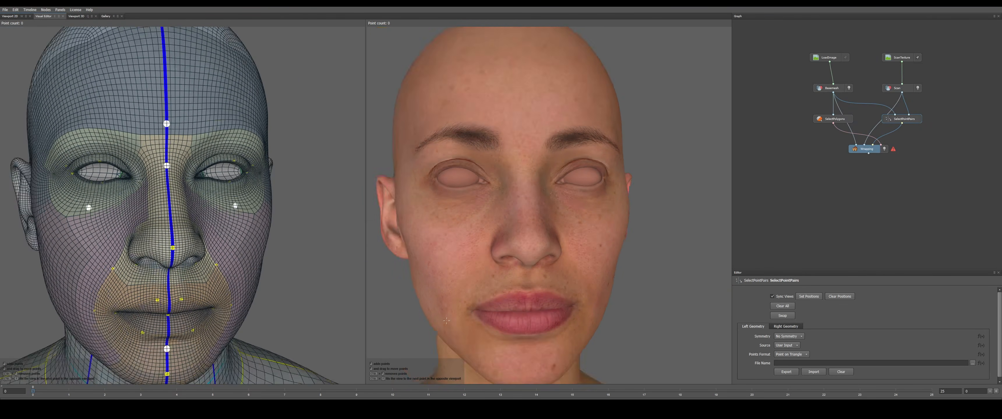
{"action": "middle_click_drag", "start_coordinate": [255, 276], "coordinate": [344, 233], "text": "alt"}
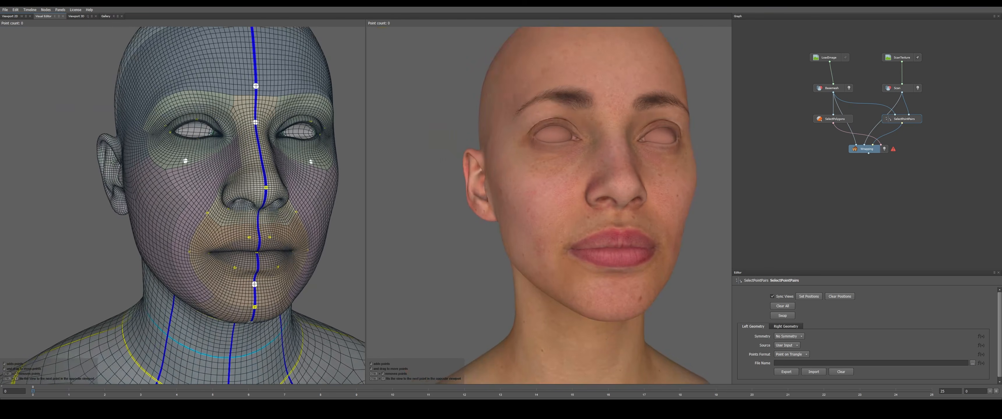
{"action": "scroll", "coordinate": [345, 235], "scroll_direction": "up", "scroll_amount": 4}
{"action": "scroll", "coordinate": [260, 200], "scroll_direction": "up", "scroll_amount": 2}
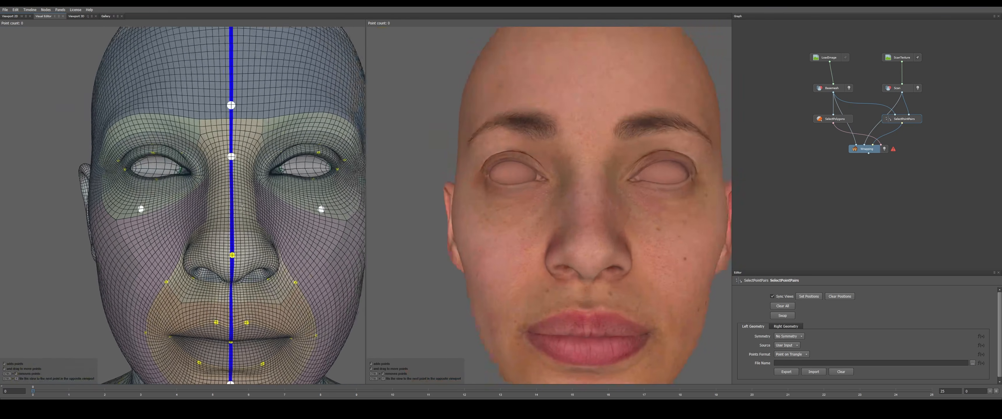
{"action": "scroll", "coordinate": [233, 185], "scroll_direction": "up", "scroll_amount": 5}
{"action": "middle_click_drag", "start_coordinate": [82, 215], "coordinate": [203, 223], "text": "alt"}
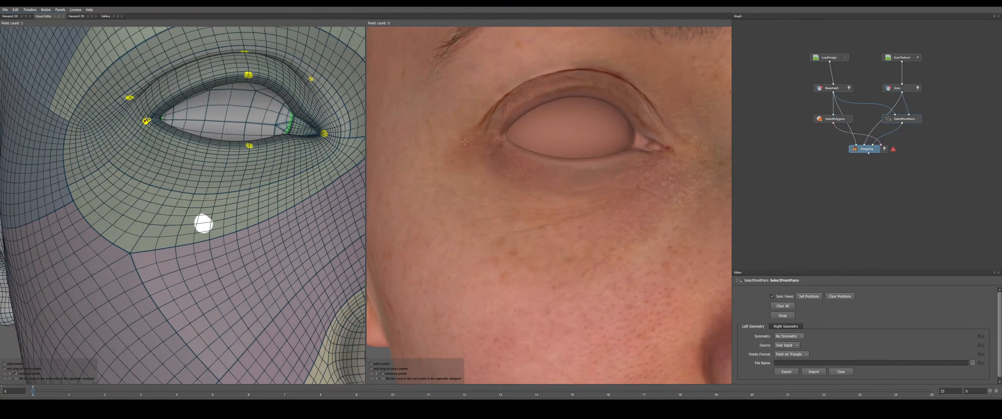
{"action": "left_click_drag", "start_coordinate": [419, 192], "coordinate": [356, 190], "text": "alt"}
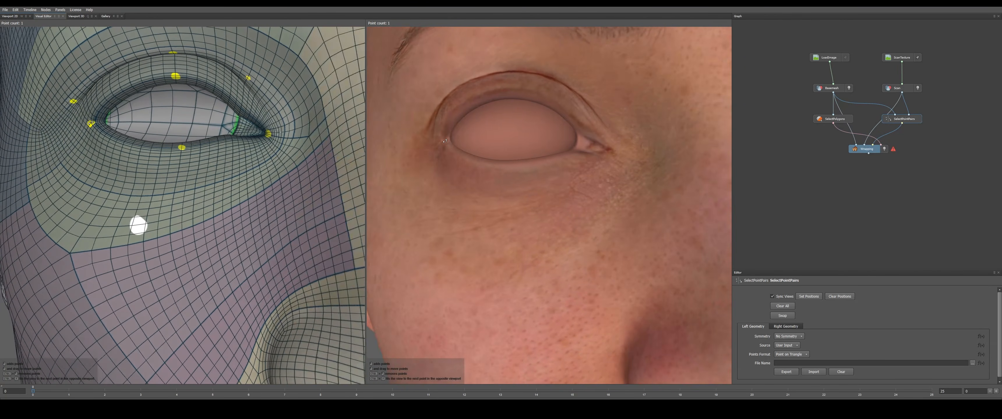
{"action": "left_click", "coordinate": [274, 134]}
{"action": "left_click", "coordinate": [519, 87]}
Place matching point pairs at the inner and outer corners and the lower and upper lids of the left eye on both meshes
{"action": "scroll", "coordinate": [518, 86], "scroll_direction": "down", "scroll_amount": 4}
{"action": "middle_click_drag", "start_coordinate": [607, 172], "coordinate": [523, 173], "text": "alt"}
{"action": "left_click_drag", "start_coordinate": [653, 181], "coordinate": [556, 187], "text": "alt"}
{"action": "scroll", "coordinate": [556, 188], "scroll_direction": "up", "scroll_amount": 2}
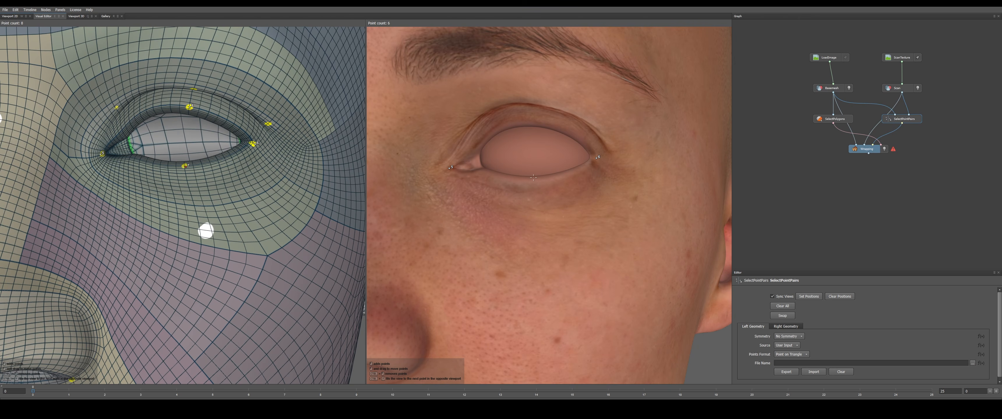
{"action": "left_click", "coordinate": [540, 122]}
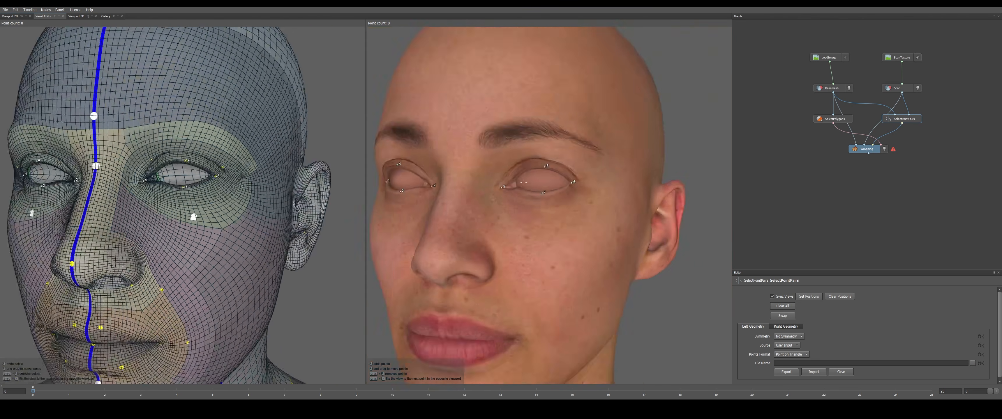
Place matching point pairs on the nose tip and at the base of the nose on both meshes
{"action": "scroll", "coordinate": [537, 228], "scroll_direction": "up", "scroll_amount": 2}
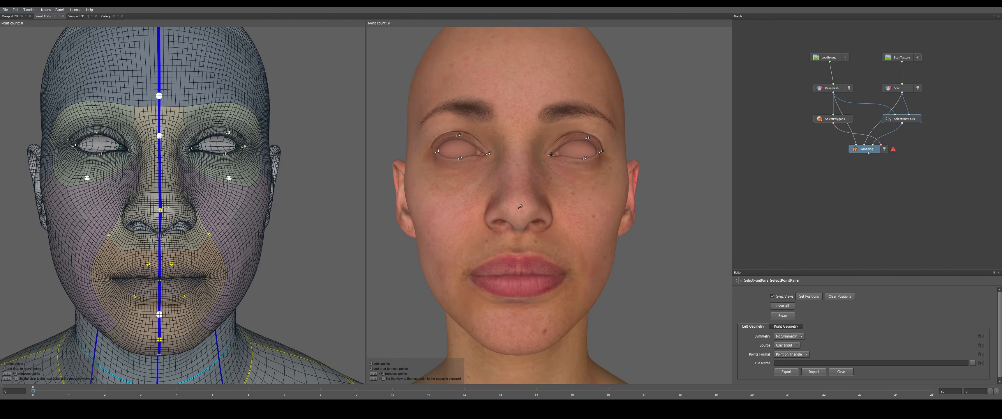
{"action": "left_click_drag", "start_coordinate": [163, 241], "coordinate": [159, 219]}
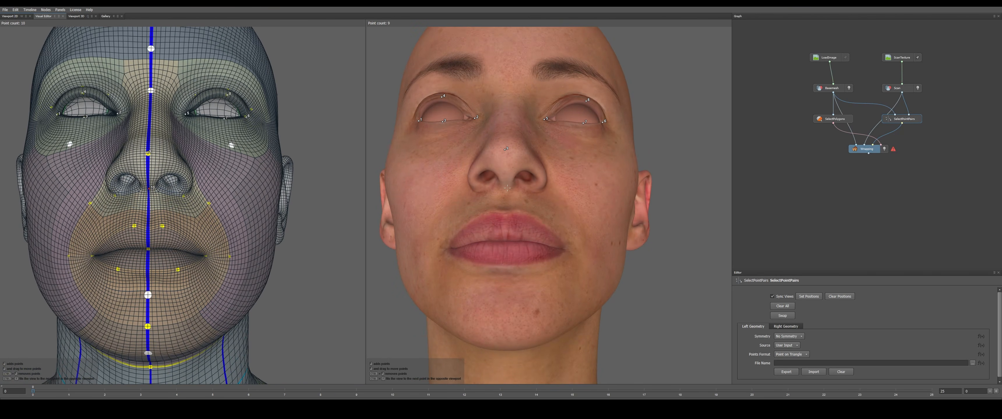
{"action": "left_click_drag", "start_coordinate": [503, 195], "coordinate": [499, 210], "text": "alt"}
{"action": "middle_click_drag", "start_coordinate": [498, 203], "coordinate": [520, 144], "text": "alt"}
Place matching point pairs on the mouth corners, upper and lower lip edges, and the centre of the lips on both meshes
{"action": "scroll", "coordinate": [520, 144], "scroll_direction": "up", "scroll_amount": 5}
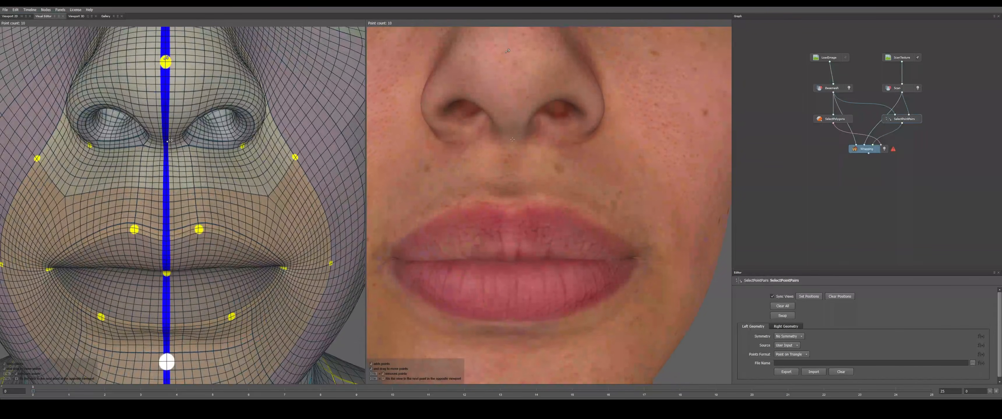
{"action": "middle_click_drag", "start_coordinate": [489, 227], "coordinate": [508, 196], "text": "alt"}
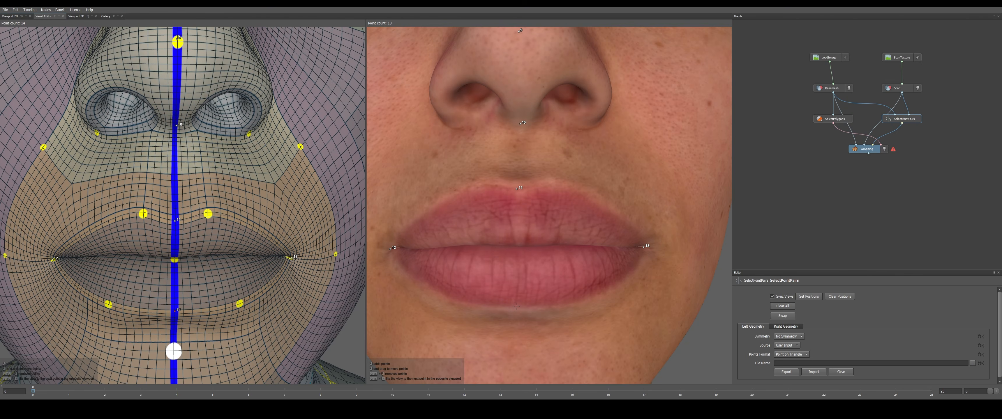
{"action": "scroll", "coordinate": [526, 257], "scroll_direction": "up", "scroll_amount": 5}
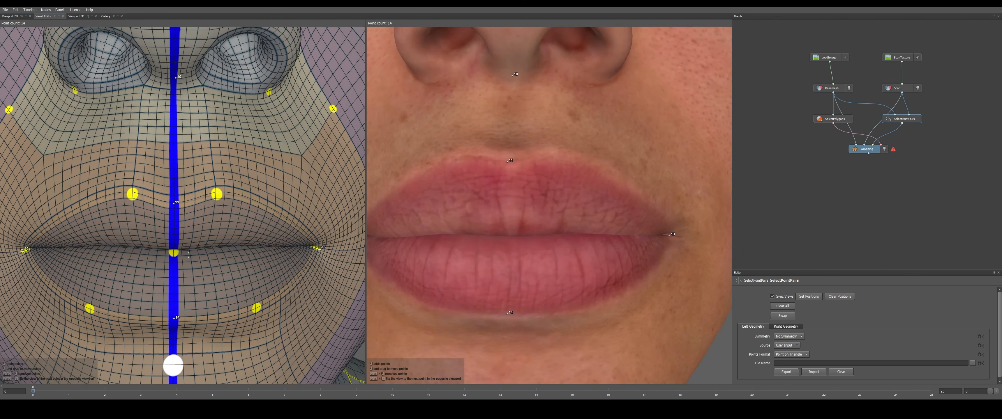
{"action": "left_click", "coordinate": [174, 254]}
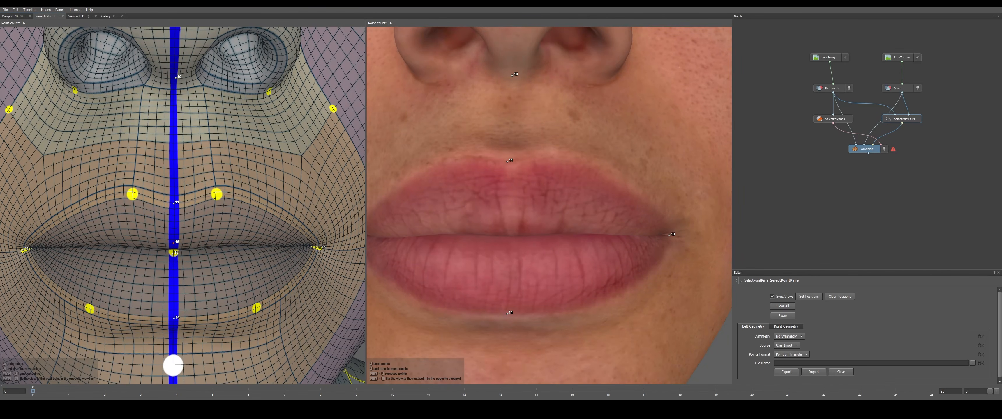
{"action": "left_click", "coordinate": [510, 228]}
{"action": "left_click", "coordinate": [511, 239]}
Place a matching point pair on the chin, using the base mesh's yellow centre-line marker as the guide
{"action": "scroll", "coordinate": [511, 239], "scroll_direction": "down", "scroll_amount": 5}
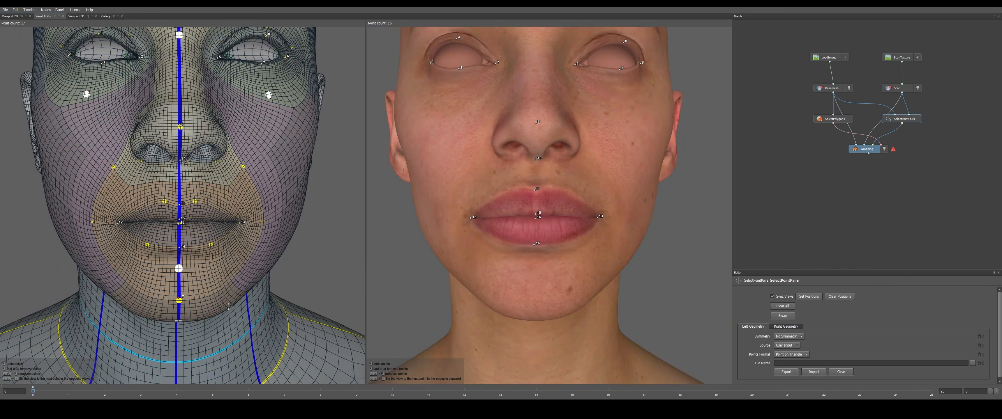
{"action": "left_click", "coordinate": [182, 301], "text": "ctrl"}
{"action": "scroll", "coordinate": [536, 301], "scroll_direction": "down", "scroll_amount": 5}
{"action": "left_click_drag", "start_coordinate": [536, 301], "coordinate": [638, 276], "text": "alt"}
Place four matching point pairs around the head's right ear on both meshes, following the yellow guide markers
{"action": "middle_click_drag", "start_coordinate": [454, 152], "coordinate": [559, 203], "text": "alt"}
{"action": "scroll", "coordinate": [560, 203], "scroll_direction": "up", "scroll_amount": 5}
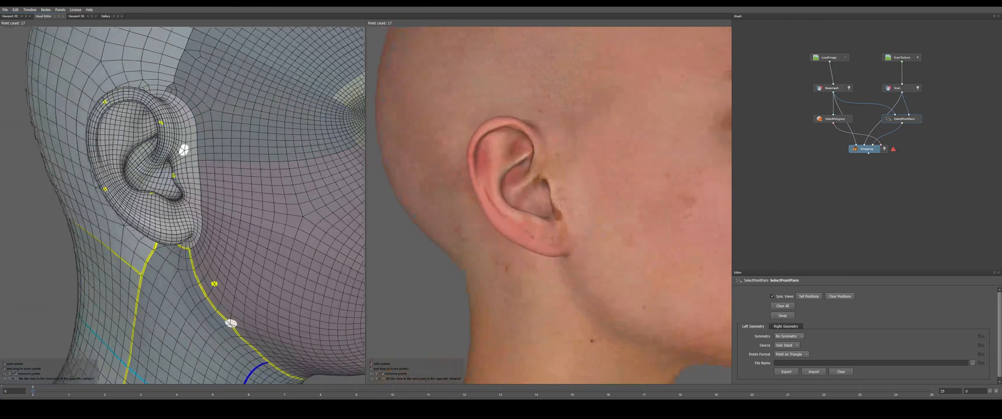
{"action": "left_click_drag", "start_coordinate": [560, 204], "coordinate": [563, 202], "text": "alt"}
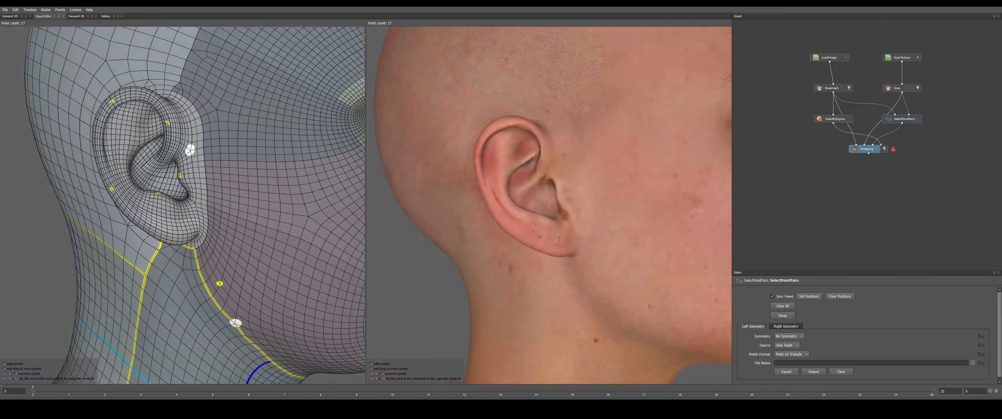
{"action": "left_click", "coordinate": [561, 188]}
{"action": "left_click", "coordinate": [510, 124]}
{"action": "left_click", "coordinate": [112, 189]}
Place four matching point pairs around the head's left ear on both meshes, following the yellow guide markers
{"action": "scroll", "coordinate": [490, 203], "scroll_direction": "down", "scroll_amount": 2}
{"action": "left_click_drag", "start_coordinate": [491, 203], "coordinate": [569, 205], "text": "alt"}
{"action": "left_click_drag", "start_coordinate": [209, 181], "coordinate": [197, 183], "text": "alt"}
{"action": "middle_click_drag", "start_coordinate": [196, 183], "coordinate": [181, 188], "text": "alt"}
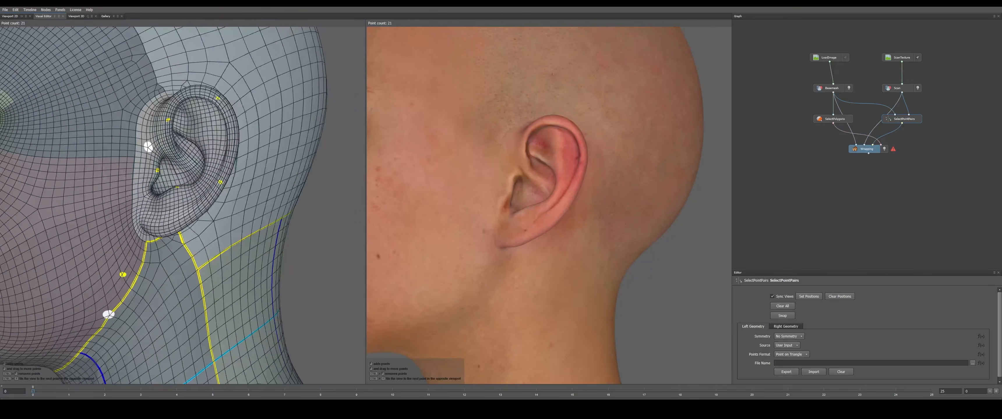
{"action": "left_click", "coordinate": [155, 170]}
{"action": "scroll", "coordinate": [549, 206], "scroll_direction": "up", "scroll_amount": 3}
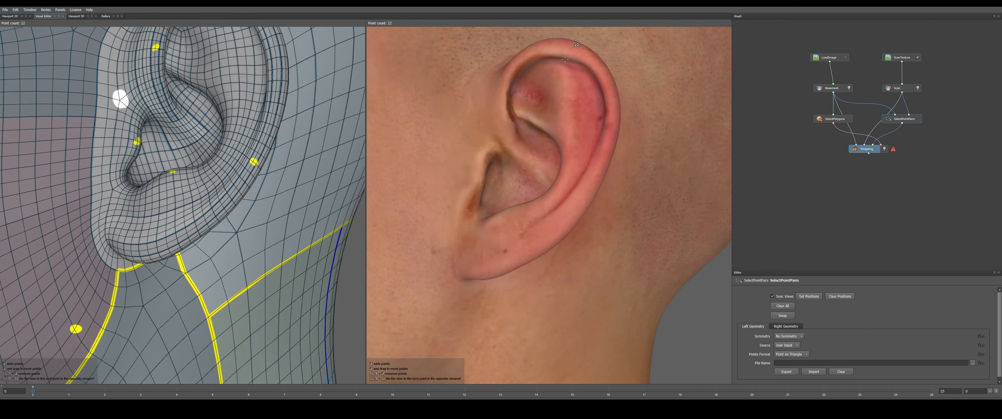
{"action": "scroll", "coordinate": [587, 121], "scroll_direction": "down", "scroll_amount": 2}
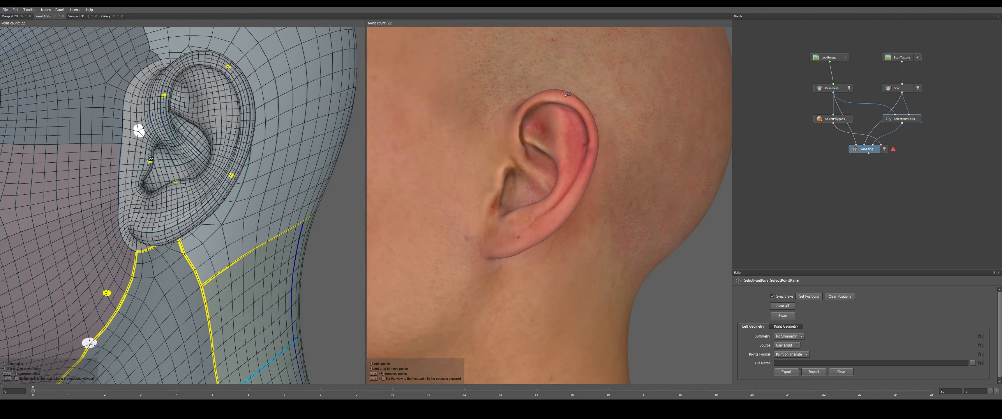
{"action": "scroll", "coordinate": [506, 195], "scroll_direction": "down", "scroll_amount": 2}
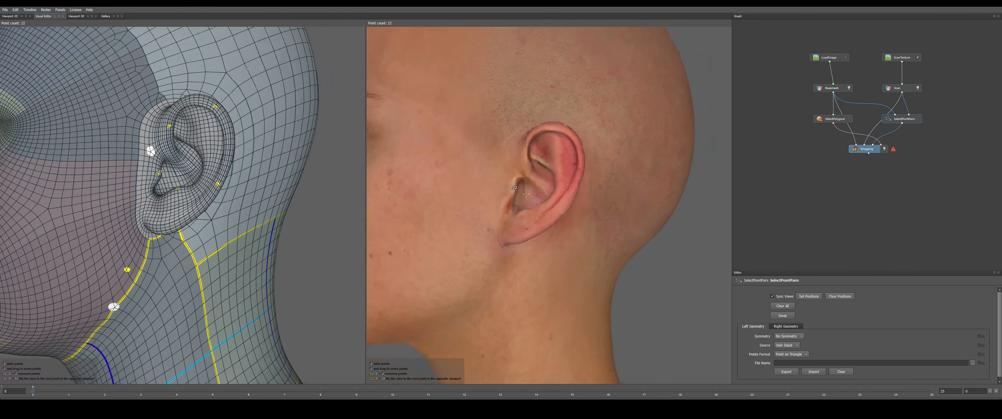
{"action": "middle_click_drag", "start_coordinate": [534, 171], "coordinate": [532, 200]}
{"action": "left_click_drag", "start_coordinate": [266, 169], "coordinate": [243, 172], "text": "alt"}
{"action": "left_click", "coordinate": [170, 129]}
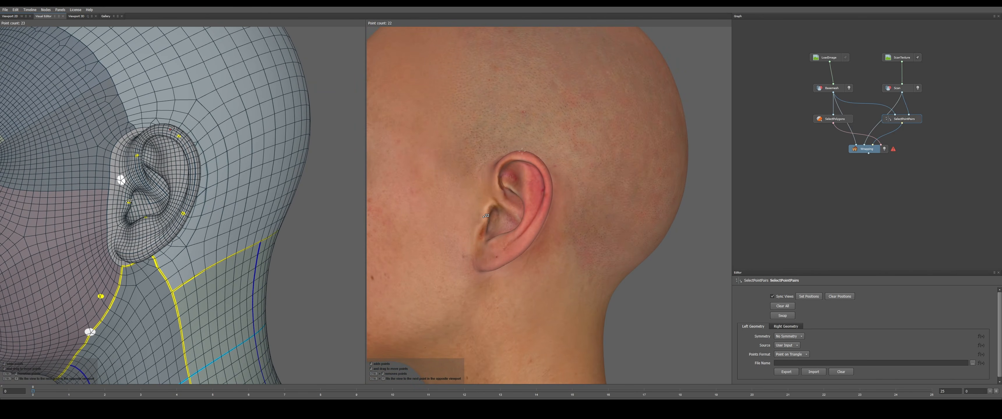
{"action": "left_click", "coordinate": [132, 255]}
{"action": "left_click", "coordinate": [195, 189]}
Place a matching point pair in the crease beside the head's right nostril on both meshes
{"action": "scroll", "coordinate": [568, 200], "scroll_direction": "down", "scroll_amount": 5}
{"action": "left_click_drag", "start_coordinate": [568, 200], "coordinate": [526, 224], "text": "alt"}
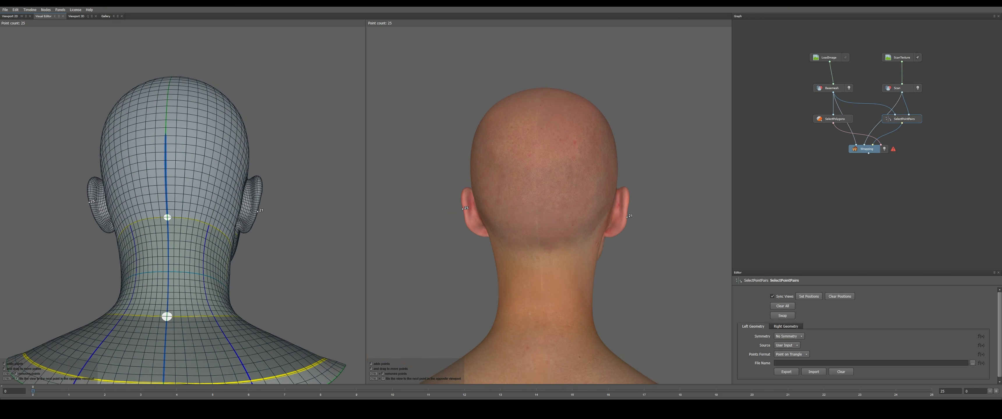
{"action": "left_click_drag", "start_coordinate": [489, 198], "coordinate": [689, 175], "text": "alt"}
{"action": "scroll", "coordinate": [692, 173], "scroll_direction": "up", "scroll_amount": 4}
{"action": "middle_click_drag", "start_coordinate": [701, 171], "coordinate": [581, 213], "text": "alt"}
{"action": "scroll", "coordinate": [582, 214], "scroll_direction": "up", "scroll_amount": 6}
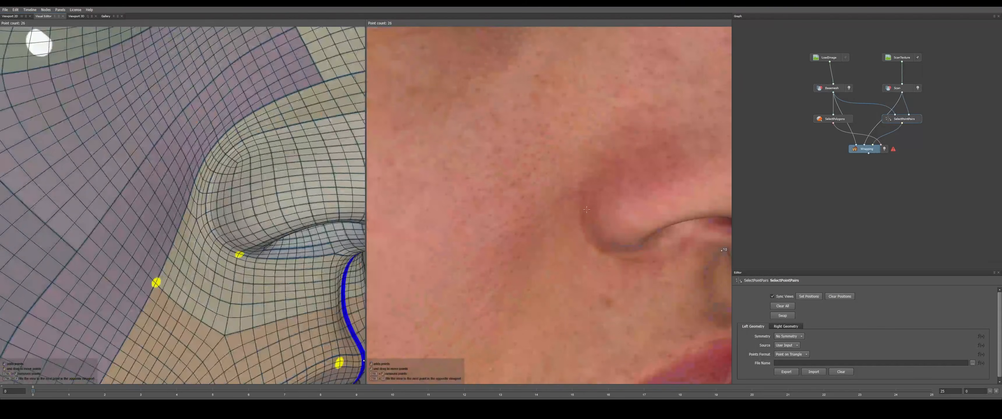
{"action": "scroll", "coordinate": [582, 222], "scroll_direction": "down", "scroll_amount": 2}
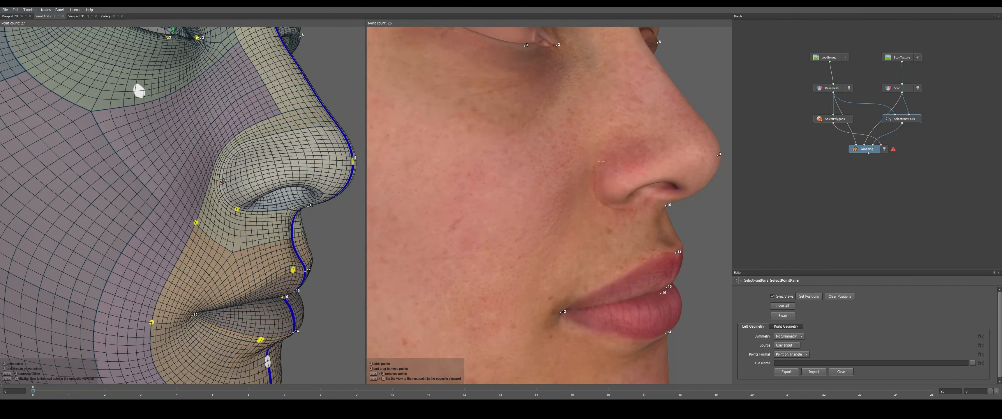
Delete the ScanTexture node so the scan is shown untextured, and reopen the SelectPointPairs editor
{"action": "left_click_drag", "start_coordinate": [700, 191], "coordinate": [435, 183], "text": "alt"}
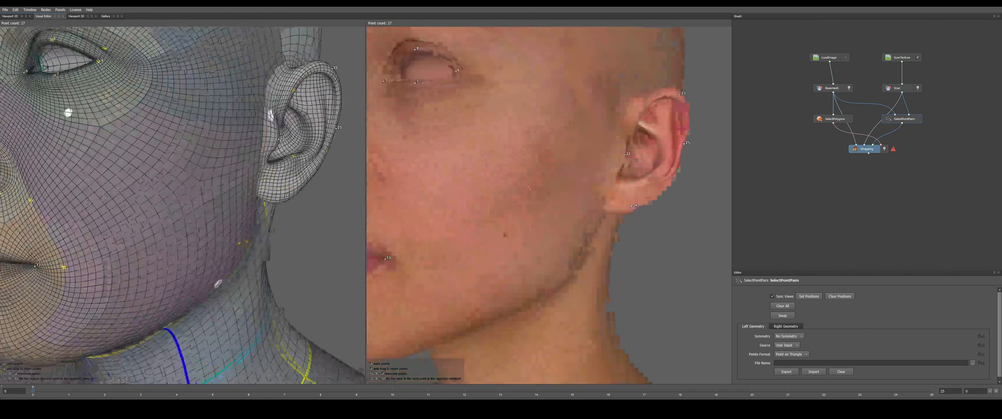
{"action": "middle_click_drag", "start_coordinate": [428, 179], "coordinate": [558, 175], "text": "alt"}
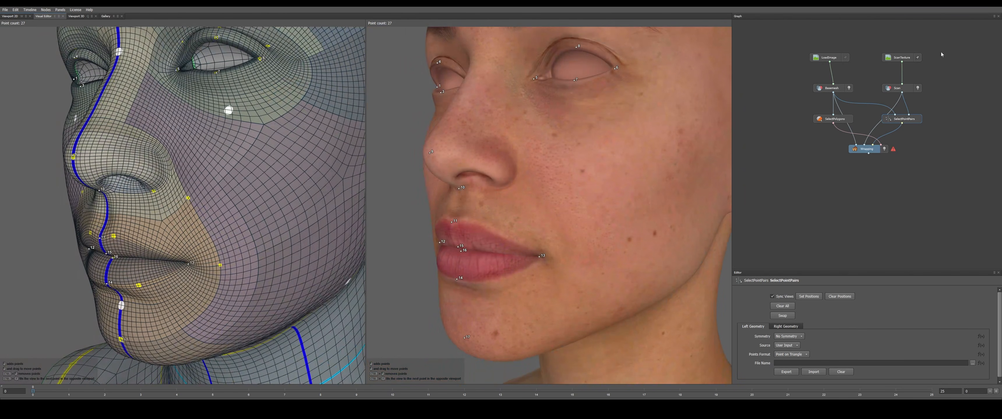
{"action": "left_click", "coordinate": [902, 57]}
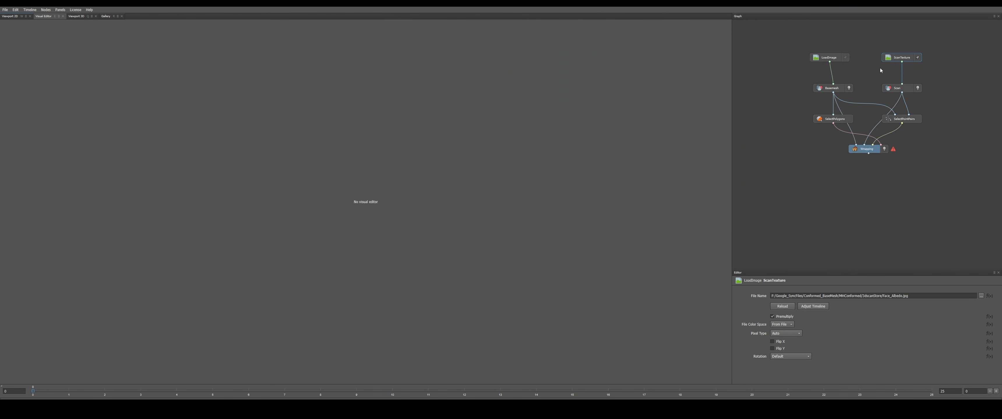
{"action": "key", "text": "Delete"}
{"action": "left_click", "coordinate": [901, 119]}
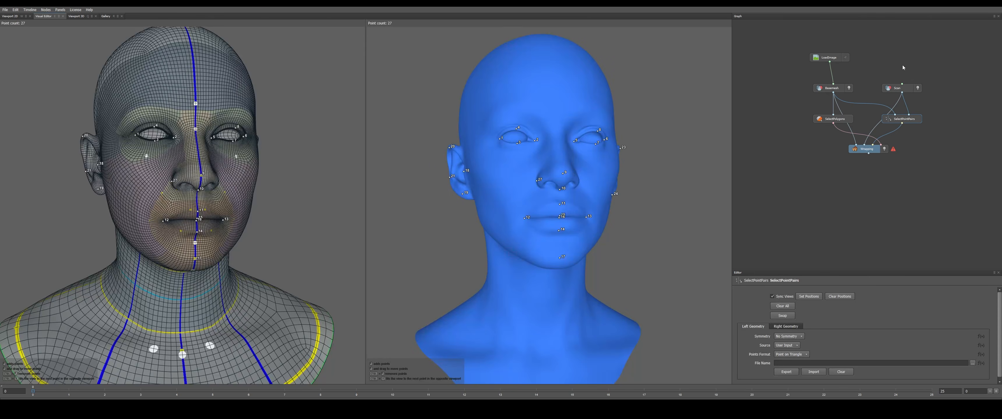
Place a matching point pair in the crease beside the head's left nostril on the base mesh and the untextured scan
{"action": "left_click_drag", "start_coordinate": [605, 190], "coordinate": [556, 191], "text": "alt"}
{"action": "scroll", "coordinate": [506, 189], "scroll_direction": "up", "scroll_amount": 4}
{"action": "scroll", "coordinate": [557, 191], "scroll_direction": "up", "scroll_amount": 3}
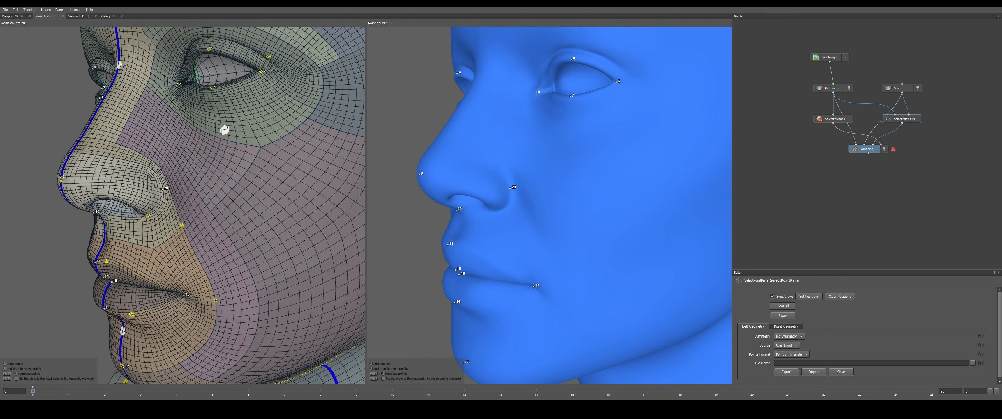
{"action": "scroll", "coordinate": [171, 209], "scroll_direction": "down", "scroll_amount": 1}
{"action": "left_click_drag", "start_coordinate": [172, 209], "coordinate": [237, 209], "text": "alt"}
{"action": "scroll", "coordinate": [238, 209], "scroll_direction": "down", "scroll_amount": 5}
{"action": "middle_click_drag", "start_coordinate": [237, 209], "coordinate": [204, 164], "text": "alt"}
{"action": "scroll", "coordinate": [203, 164], "scroll_direction": "down", "scroll_amount": 1}
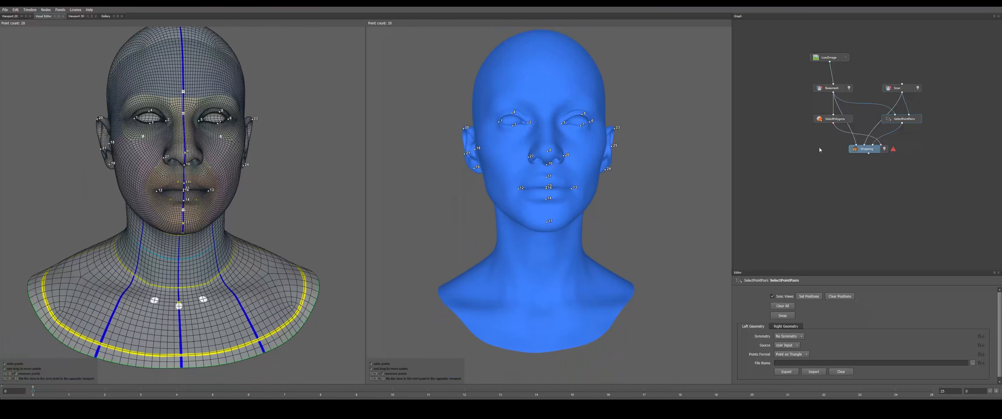
Compute the Wrapping node to fit the base mesh to the scan
{"action": "left_click", "coordinate": [870, 150]}
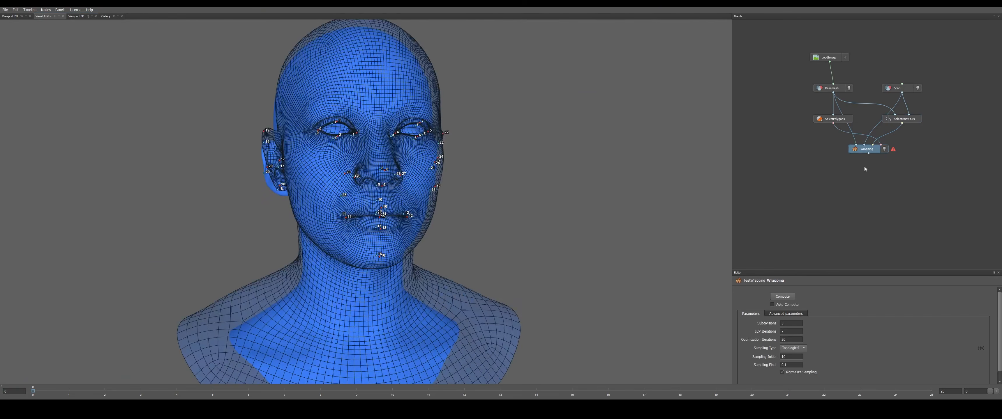
{"action": "left_click", "coordinate": [782, 298]}
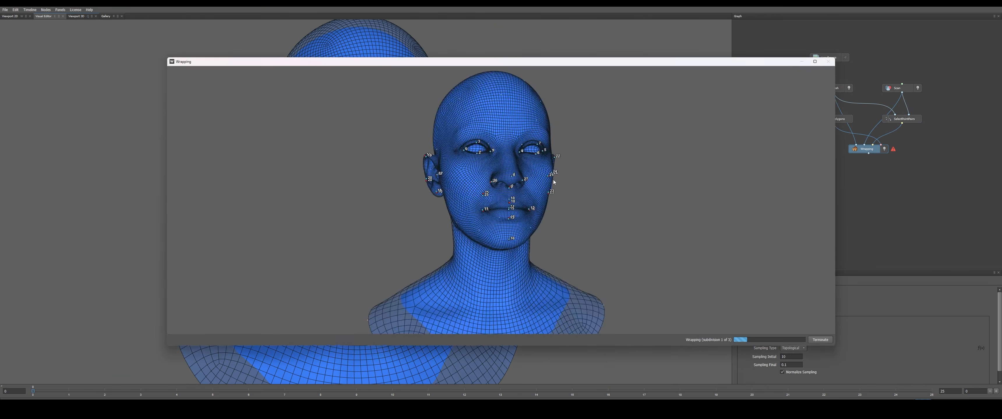
{"action": "left_click_drag", "start_coordinate": [612, 226], "coordinate": [589, 233], "text": "alt"}
{"action": "middle_click_drag", "start_coordinate": [595, 236], "coordinate": [586, 214], "text": "alt"}
{"action": "left_click_drag", "start_coordinate": [587, 214], "coordinate": [632, 227], "text": "alt"}
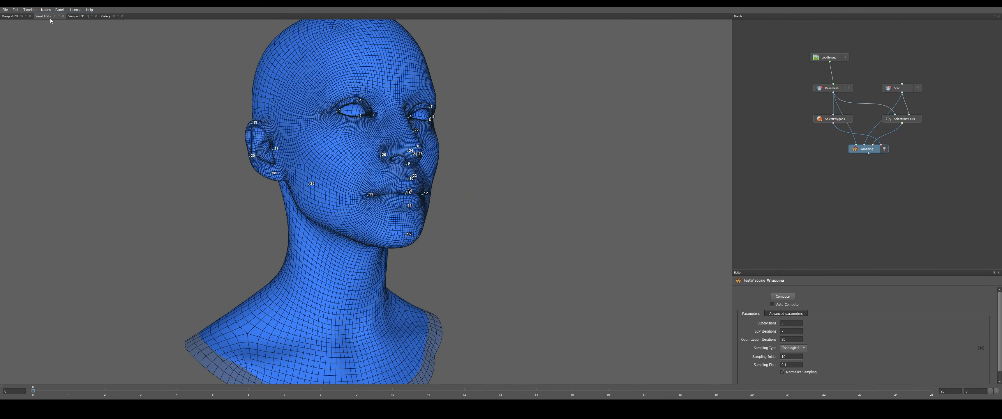
Compare the wrapped head with the original base mesh in the 3D view by switching each one's visibility, ending on the wrapped head
{"action": "left_click", "coordinate": [77, 18]}
{"action": "left_click_drag", "start_coordinate": [456, 159], "coordinate": [440, 171], "text": "alt"}
{"action": "middle_click_drag", "start_coordinate": [440, 170], "coordinate": [444, 201], "text": "alt"}
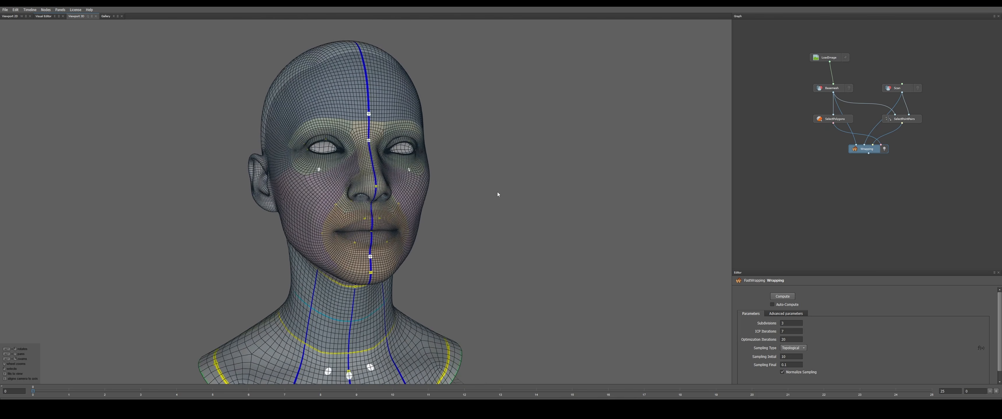
{"action": "left_click", "coordinate": [884, 149]}
{"action": "left_click", "coordinate": [849, 88]}
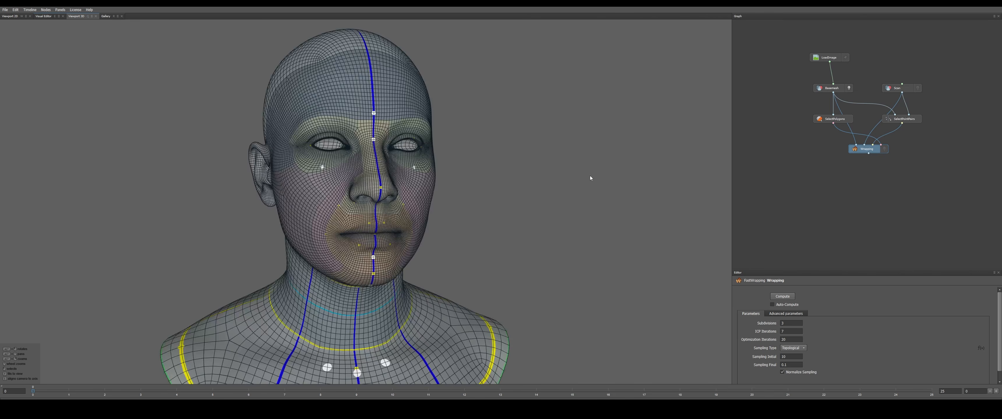
{"action": "left_click_drag", "start_coordinate": [592, 177], "coordinate": [468, 243], "text": "alt"}
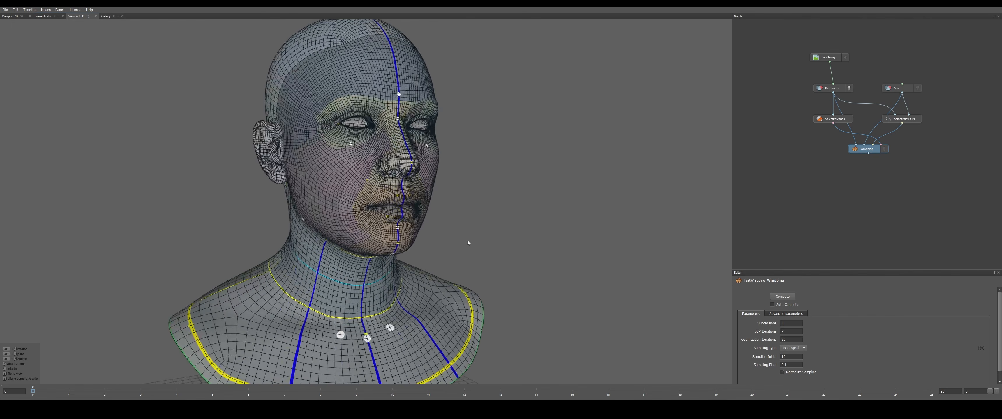
{"action": "left_click", "coordinate": [849, 88]}
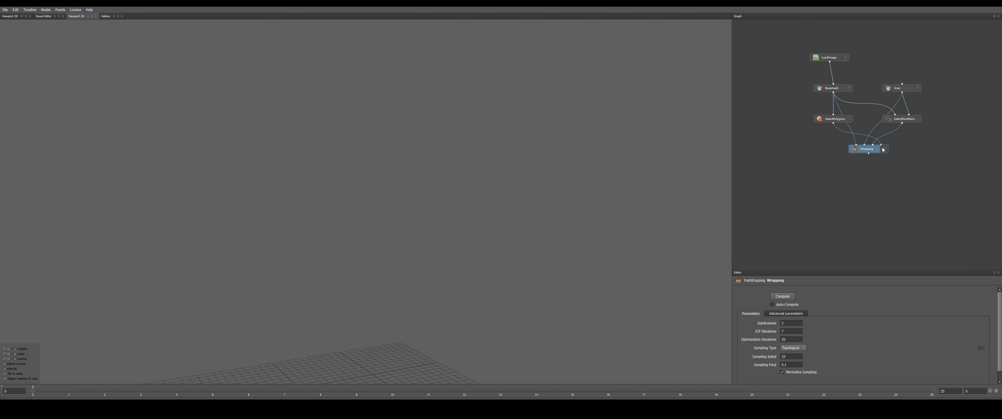
{"action": "left_click", "coordinate": [884, 149]}
Examine the wrapped head's topology and guide lines around the face, ears and neck from the front and both sides
{"action": "left_click_drag", "start_coordinate": [506, 198], "coordinate": [364, 164], "text": "alt"}
{"action": "middle_click_drag", "start_coordinate": [363, 164], "coordinate": [391, 218], "text": "alt"}
{"action": "scroll", "coordinate": [391, 218], "scroll_direction": "up", "scroll_amount": 6}
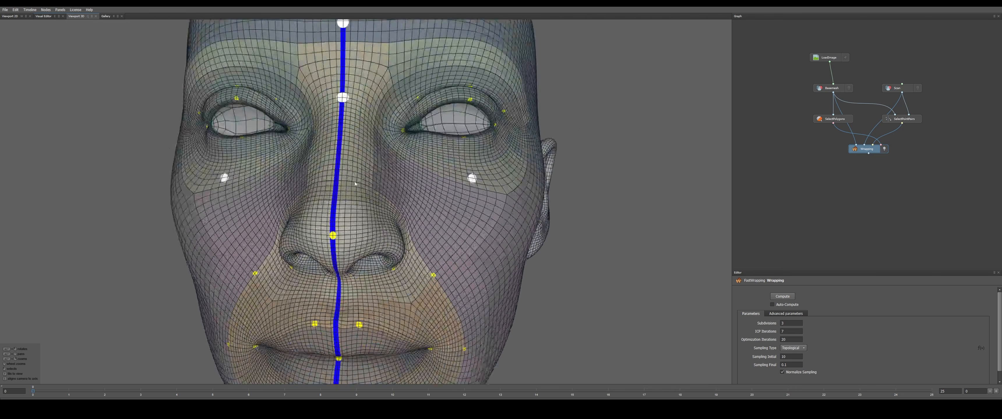
{"action": "left_click_drag", "start_coordinate": [391, 218], "coordinate": [444, 202], "text": "alt"}
{"action": "middle_click_drag", "start_coordinate": [445, 202], "coordinate": [416, 167], "text": "alt"}
{"action": "scroll", "coordinate": [442, 230], "scroll_direction": "down", "scroll_amount": 7}
{"action": "scroll", "coordinate": [415, 166], "scroll_direction": "down", "scroll_amount": 4}
{"action": "left_click_drag", "start_coordinate": [466, 212], "coordinate": [365, 221], "text": "alt"}
{"action": "middle_click_drag", "start_coordinate": [365, 222], "coordinate": [333, 189], "text": "alt"}
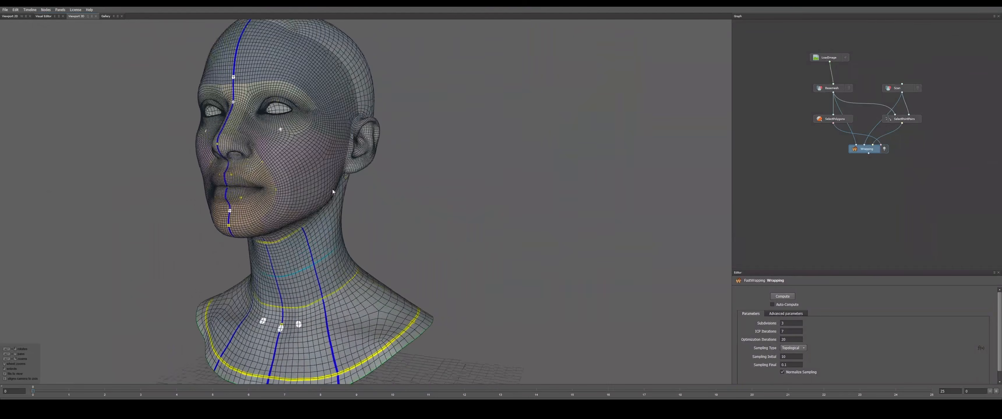
{"action": "scroll", "coordinate": [333, 190], "scroll_direction": "up", "scroll_amount": 2}
{"action": "left_click_drag", "start_coordinate": [333, 190], "coordinate": [422, 187], "text": "alt"}
{"action": "middle_click_drag", "start_coordinate": [422, 187], "coordinate": [437, 208], "text": "alt"}
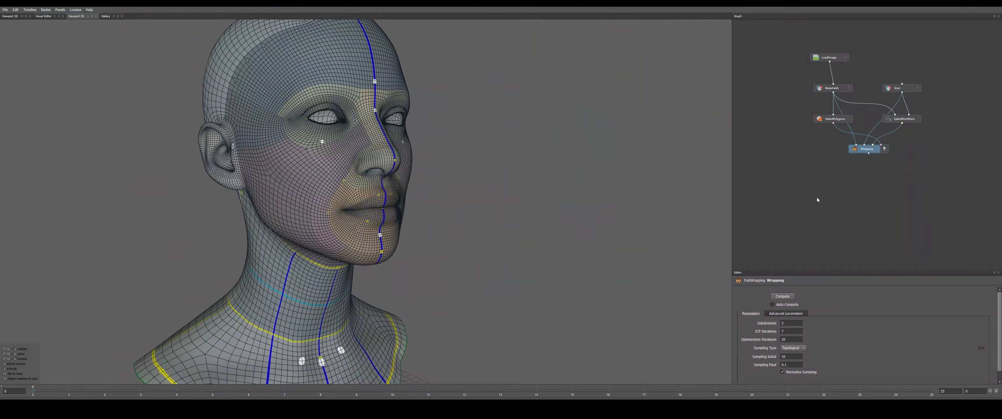
Add a SaveGeom node and connect the Wrapping node's output to it
{"action": "right_click", "coordinate": [865, 182]}
{"action": "mouse_move", "coordinate": [884, 203]}
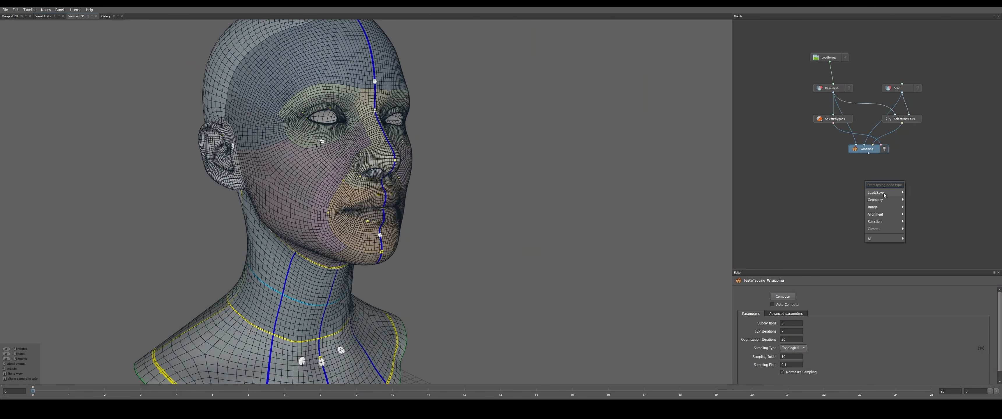
{"action": "left_click", "coordinate": [926, 216]}
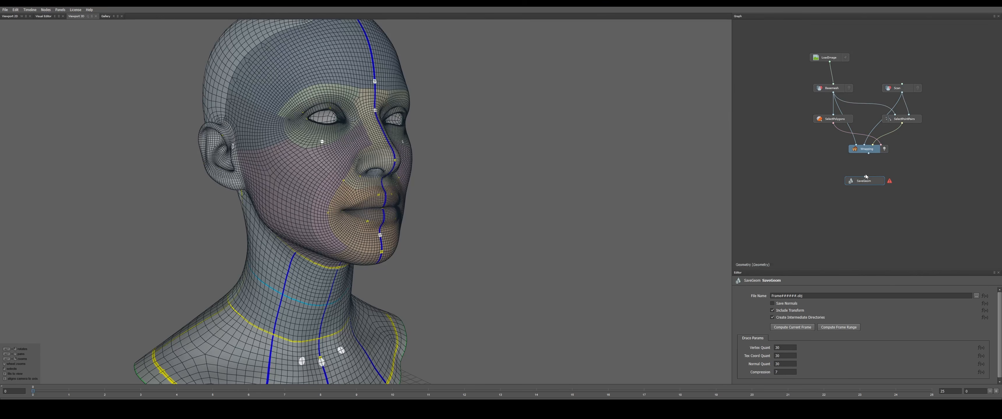
{"action": "left_click_drag", "start_coordinate": [870, 181], "coordinate": [876, 180]}
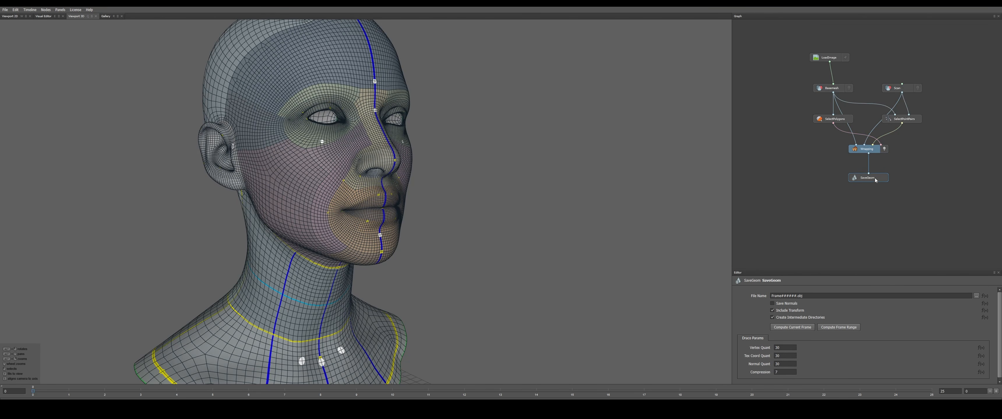
Set the SaveGeom output to Wrapped3DScanSoterGirl.obj in the MHConformed folder and export the current frame
{"action": "left_click", "coordinate": [977, 296]}
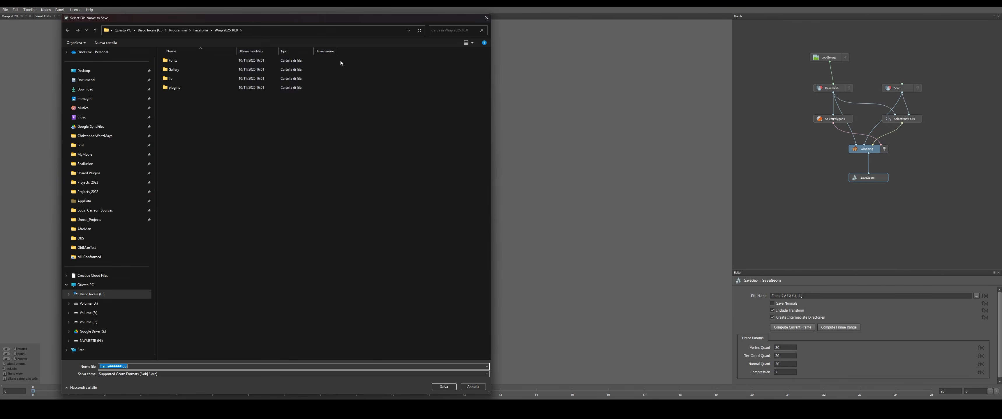
{"action": "left_click", "coordinate": [312, 31]}
{"action": "type", "text": "F:\\Google_SyncFiles\\Conformed_BaseMesh\\MHConformed"}
{"action": "key", "text": "Return"}
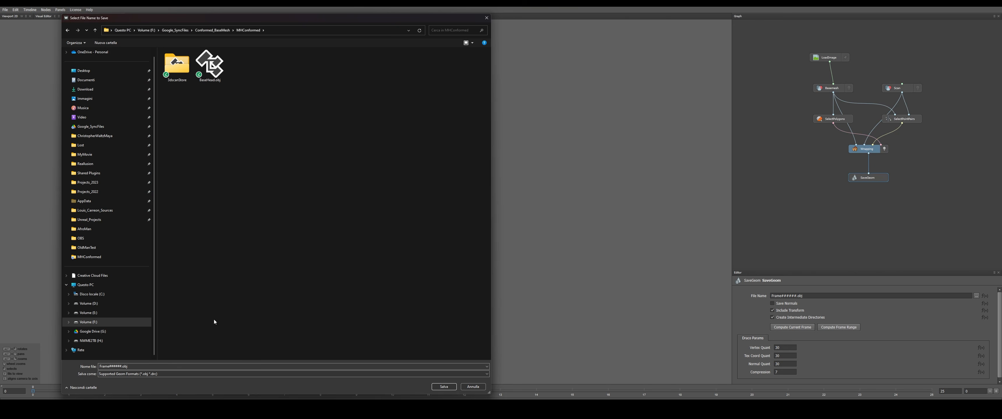
{"action": "left_click", "coordinate": [203, 366]}
{"action": "key", "text": "ctrl+a"}
{"action": "type", "text": "Wrappe"}
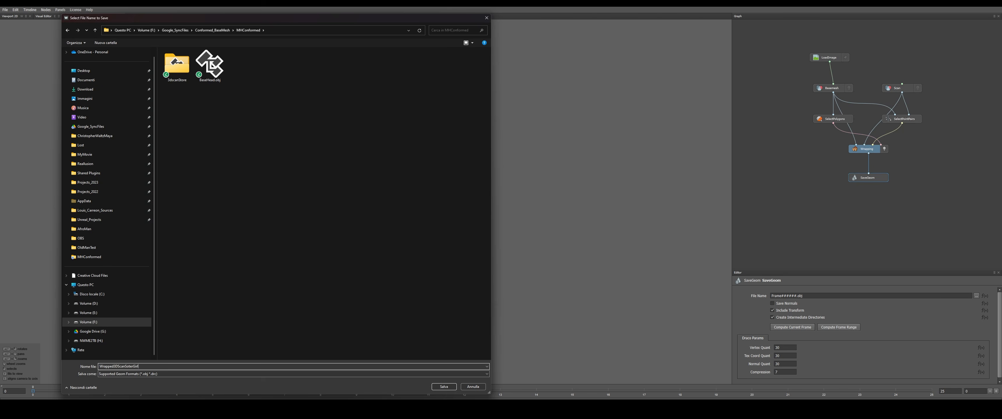
{"action": "key", "text": "Return"}
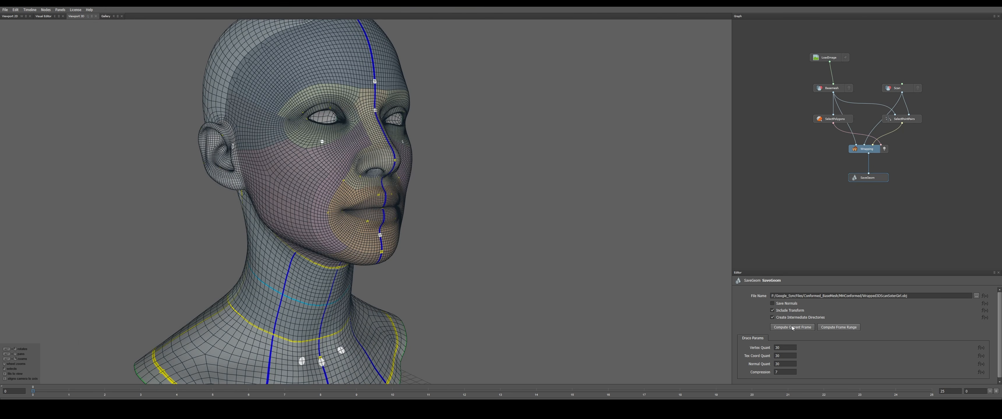
{"action": "left_click", "coordinate": [791, 328]}
Switch to Unreal Editor and change the level viewport from wireframe to lit shading
{"action": "left_click", "coordinate": [785, 398]}
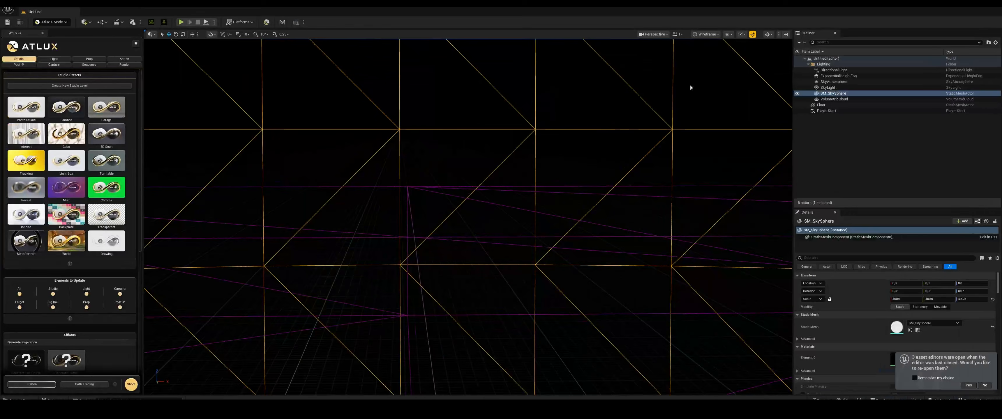
{"action": "left_click", "coordinate": [709, 34]}
{"action": "left_click", "coordinate": [724, 57]}
Import Wrapped3DScanSoterGirl.obj from the MHConformed folder into the 3DScanFreeHead content folder with the default import settings
{"action": "key", "text": "ctrl+space"}
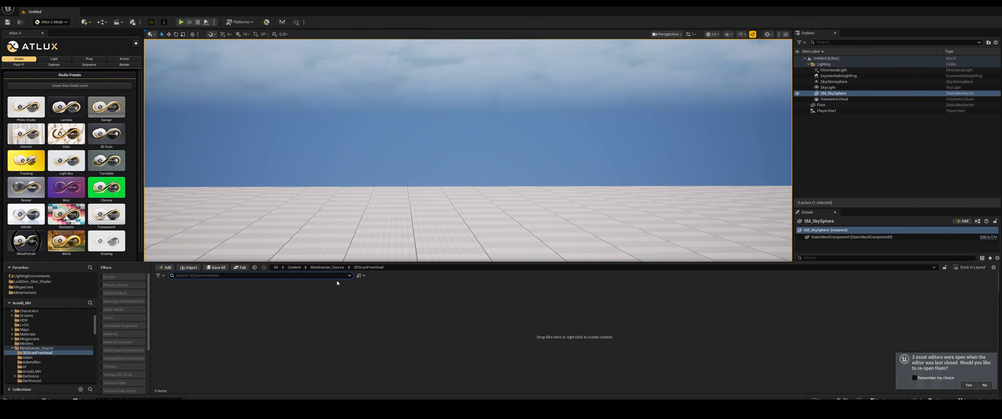
{"action": "right_click", "coordinate": [312, 322]}
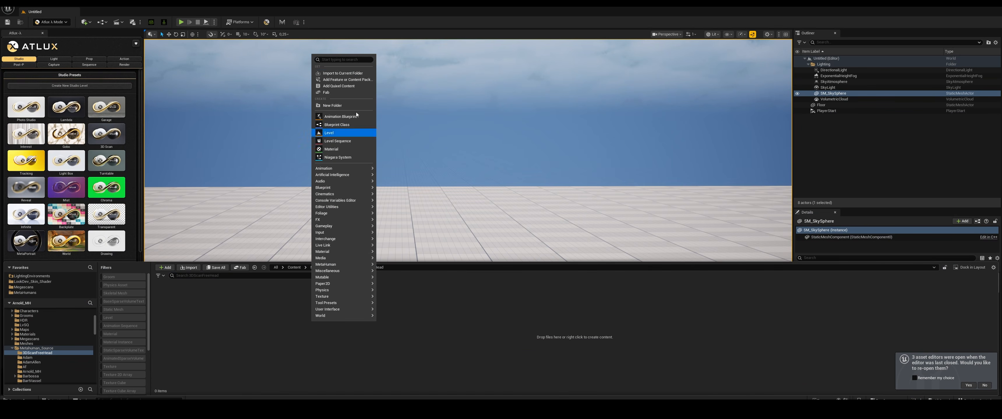
{"action": "left_click", "coordinate": [356, 73]}
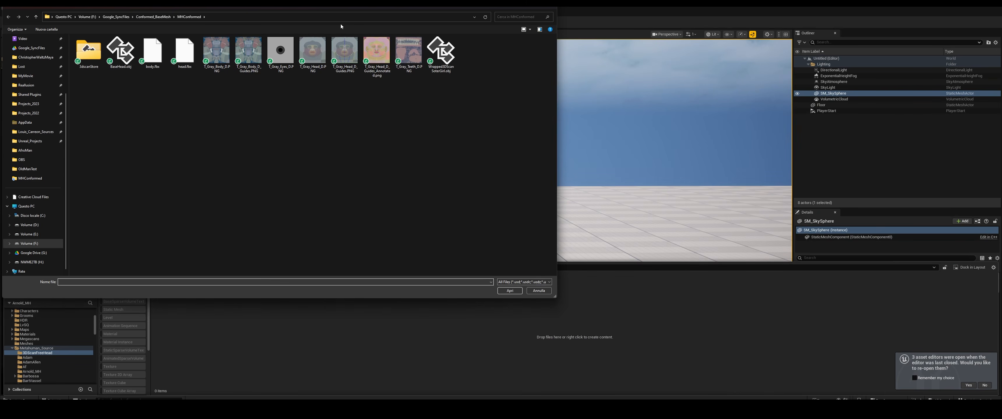
{"action": "left_click", "coordinate": [447, 55]}
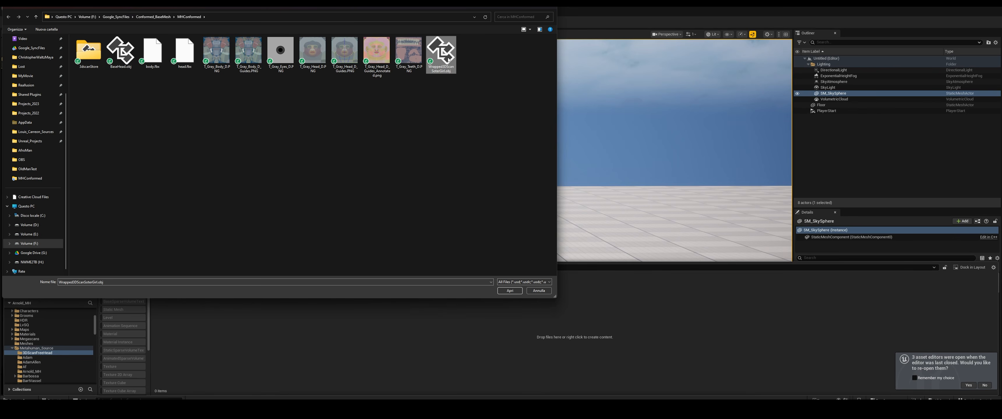
{"action": "double_click", "coordinate": [448, 58]}
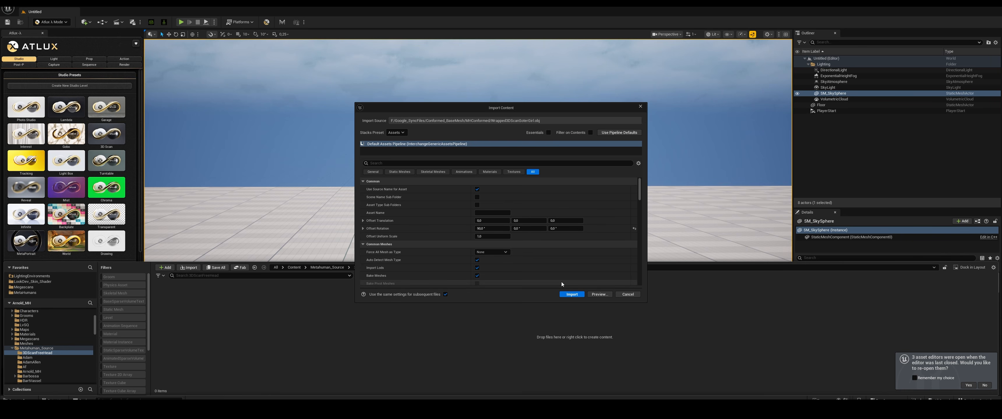
{"action": "left_click", "coordinate": [571, 295]}
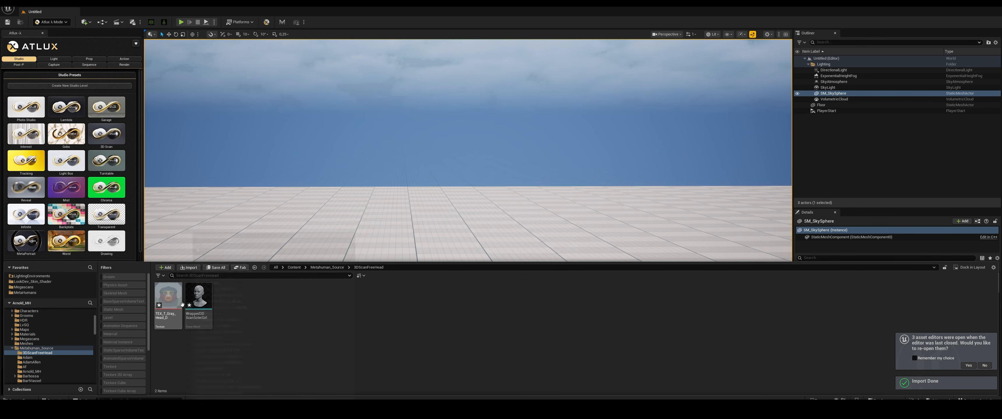
Create a MetaHuman Character asset named MHC_3DGirlScan in the 3DScanFreeHead folder and open its editor docked in the main window
{"action": "right_click", "coordinate": [273, 308]}
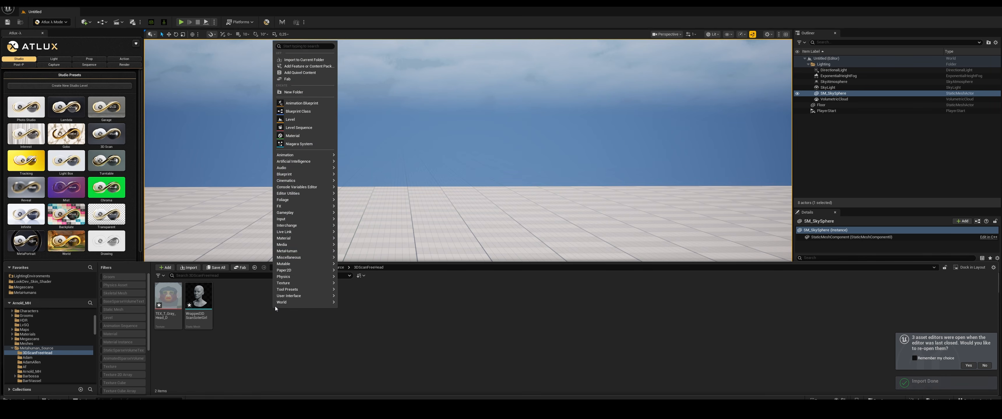
{"action": "mouse_move", "coordinate": [316, 253]}
{"action": "left_click", "coordinate": [366, 279]}
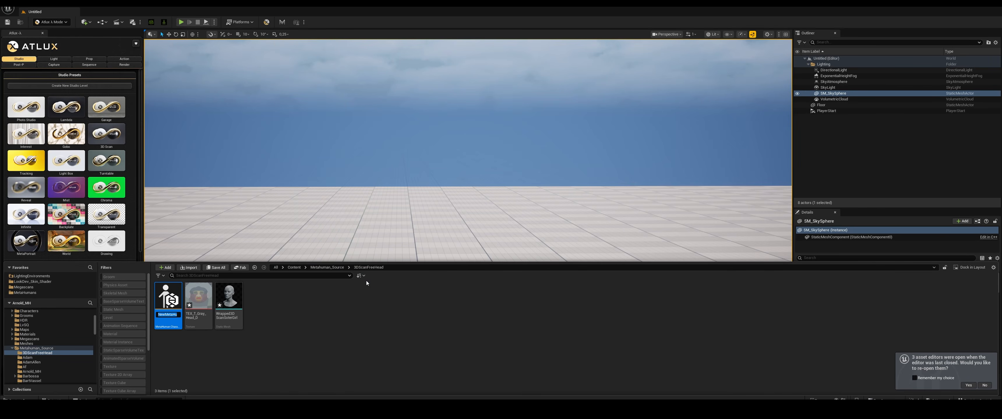
{"action": "type", "text": "MHC_3DGirlScan"}
{"action": "key", "text": "Return"}
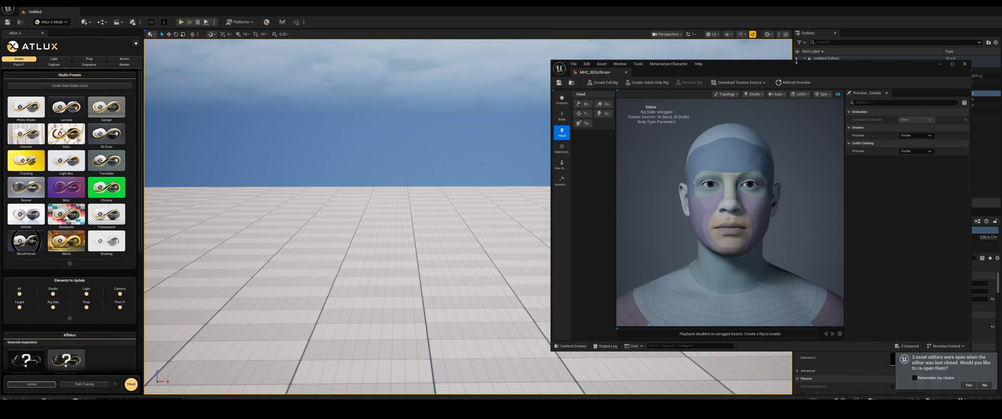
{"action": "left_click_drag", "start_coordinate": [796, 63], "coordinate": [545, 2]}
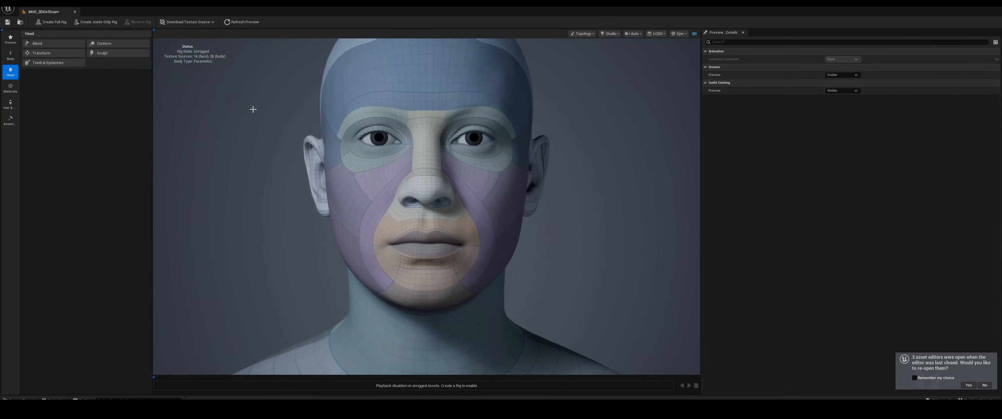
Conform the MetaHuman head from template, using the imported wrapped head as the mesh
{"action": "left_click", "coordinate": [114, 44]}
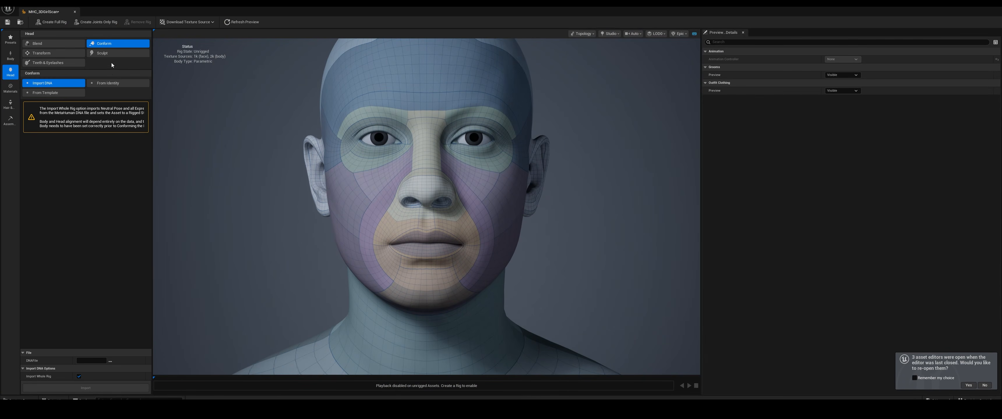
{"action": "left_click", "coordinate": [45, 93]}
{"action": "key", "text": "ctrl+space"}
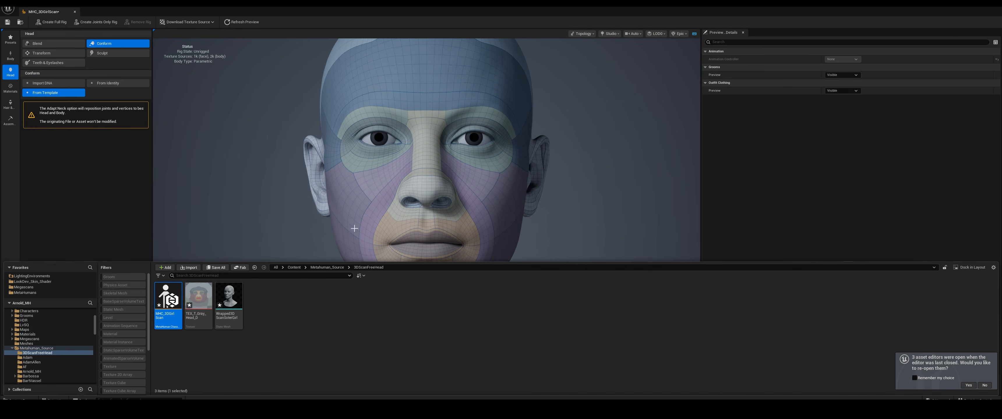
{"action": "left_click", "coordinate": [219, 299]}
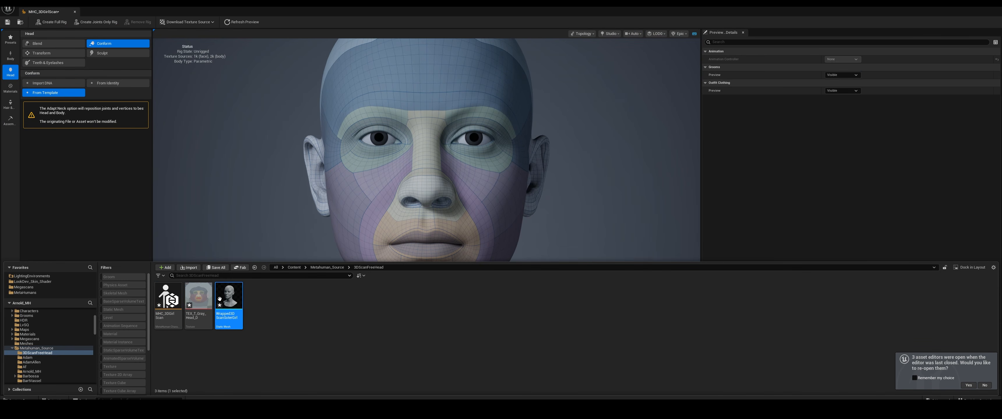
{"action": "left_click", "coordinate": [231, 218]}
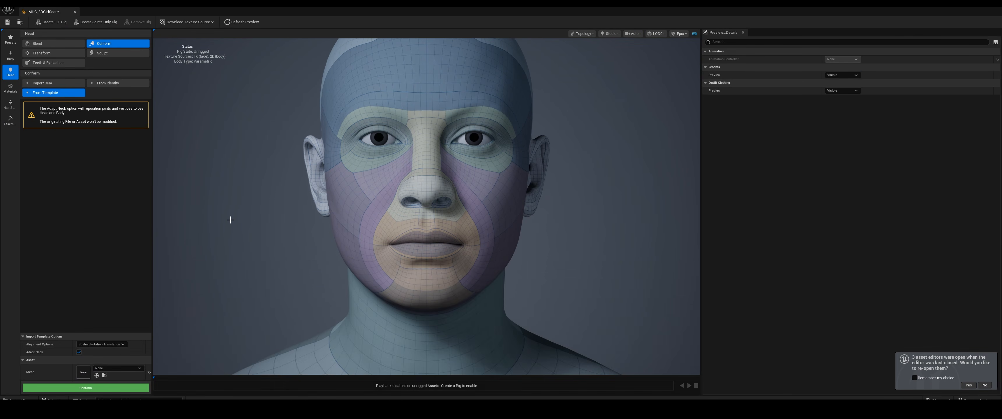
{"action": "left_click", "coordinate": [96, 376]}
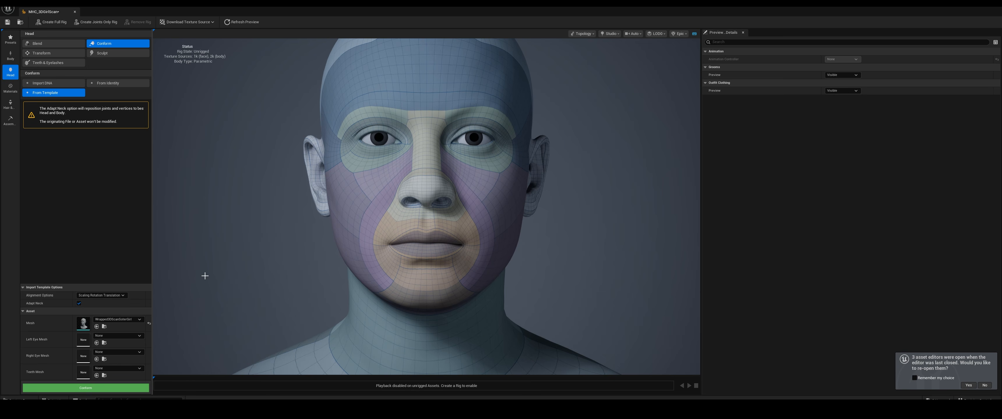
{"action": "left_click", "coordinate": [97, 391]}
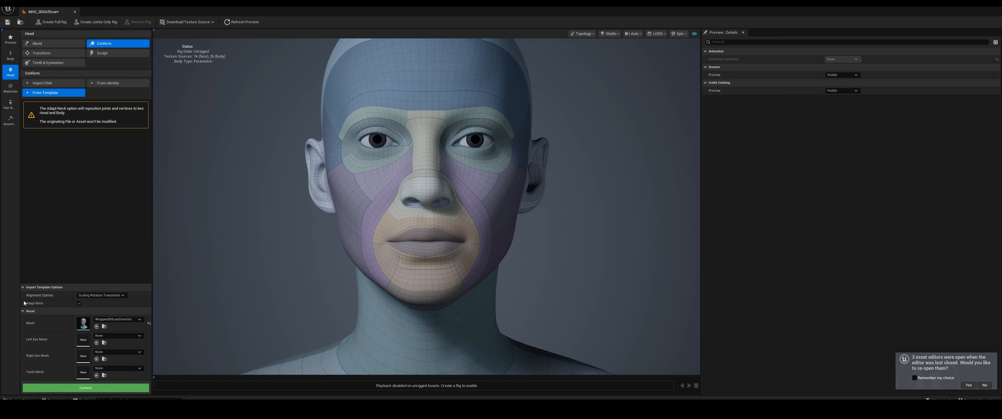
{"action": "mouse_move", "coordinate": [522, 225]}
{"action": "left_mouse_down"}
{"action": "mouse_move", "coordinate": [400, 225]}
{"action": "mouse_move", "coordinate": [519, 225]}
{"action": "mouse_move", "coordinate": [455, 225]}
{"action": "mouse_move", "coordinate": [509, 225]}
{"action": "left_mouse_up"}
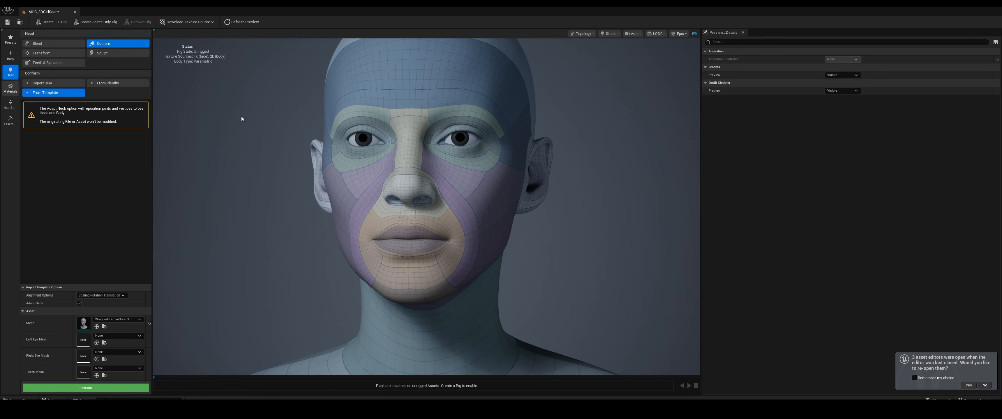
Preview the conformed head with its skin material and apply the first eye preset of the second row
{"action": "left_click", "coordinate": [11, 87]}
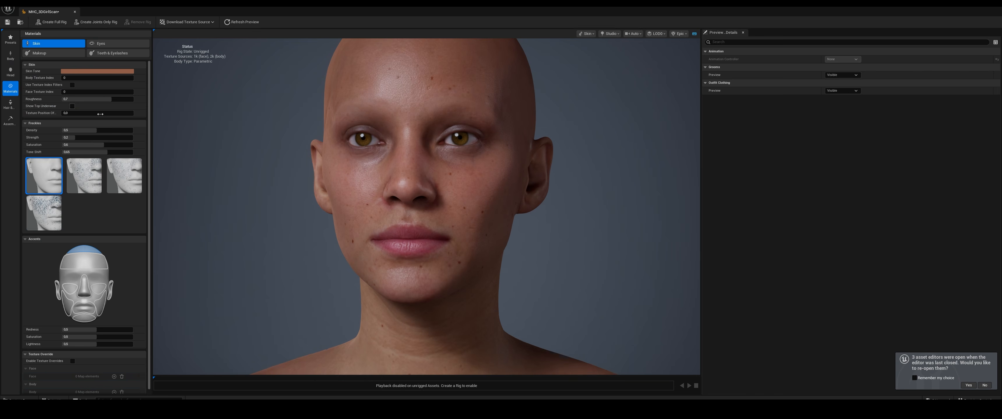
{"action": "scroll", "coordinate": [447, 174], "scroll_direction": "up", "scroll_amount": 2}
{"action": "left_click_drag", "start_coordinate": [447, 174], "coordinate": [467, 174]}
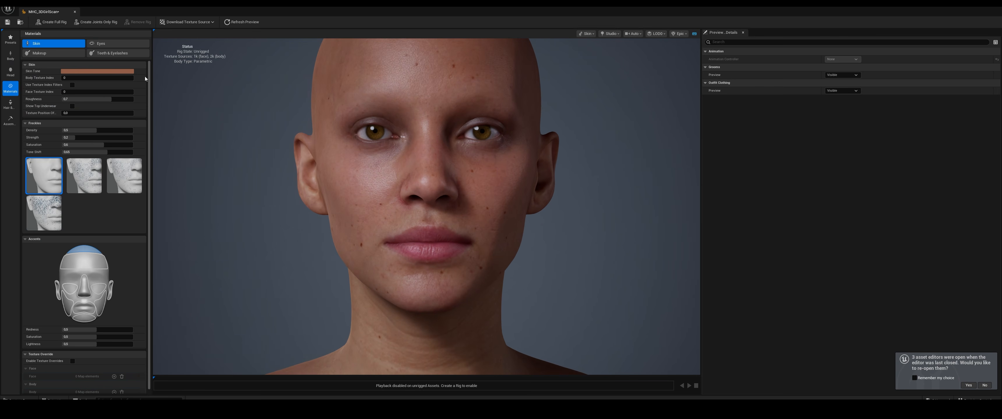
{"action": "left_click", "coordinate": [115, 43]}
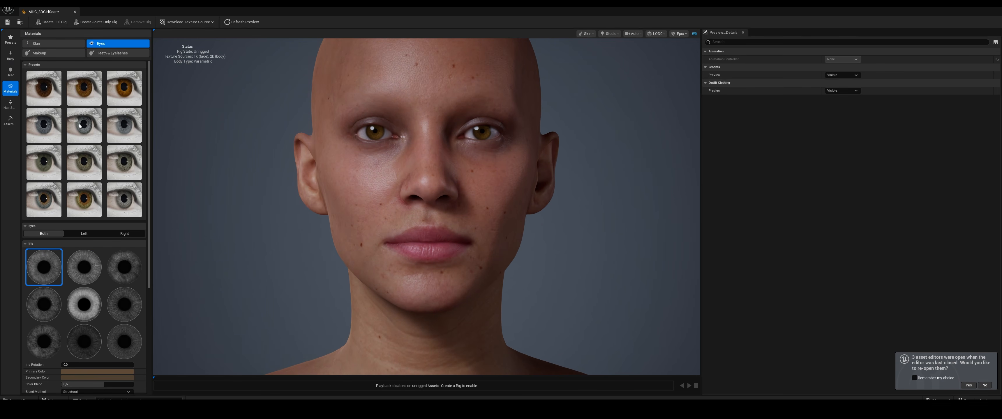
{"action": "left_click", "coordinate": [50, 128]}
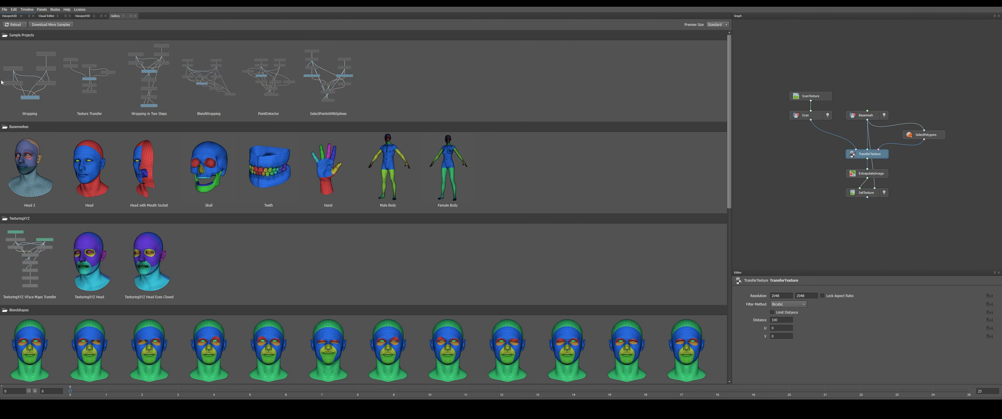
Switch to Wrap, load the Texture Transfer sample project and show its Scan and Basemesh geometries
{"action": "double_click", "coordinate": [88, 83]}
{"action": "left_click", "coordinate": [500, 210]}
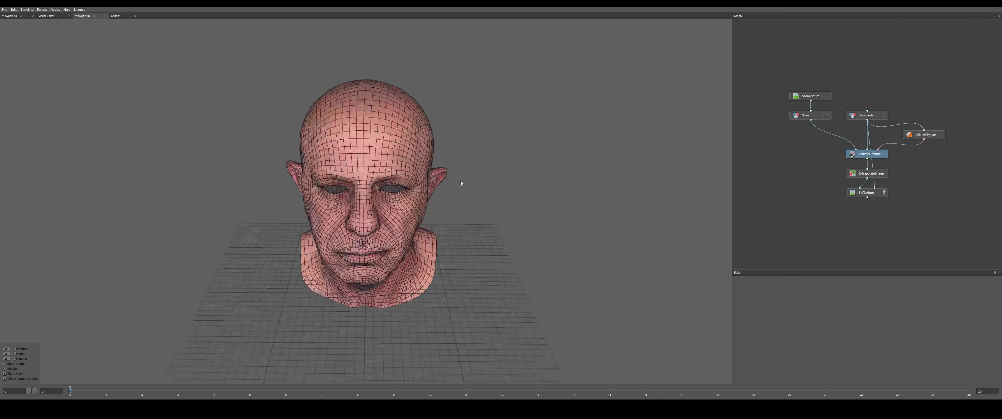
{"action": "left_click", "coordinate": [827, 116]}
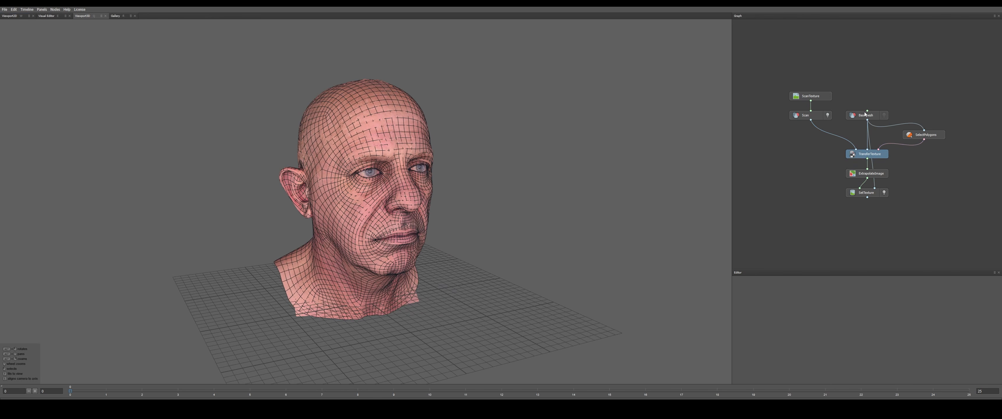
{"action": "left_click", "coordinate": [884, 116]}
Replace the Scan node's geometry with Wrap.obj from the 3dscanStore folder
{"action": "left_click", "coordinate": [824, 116]}
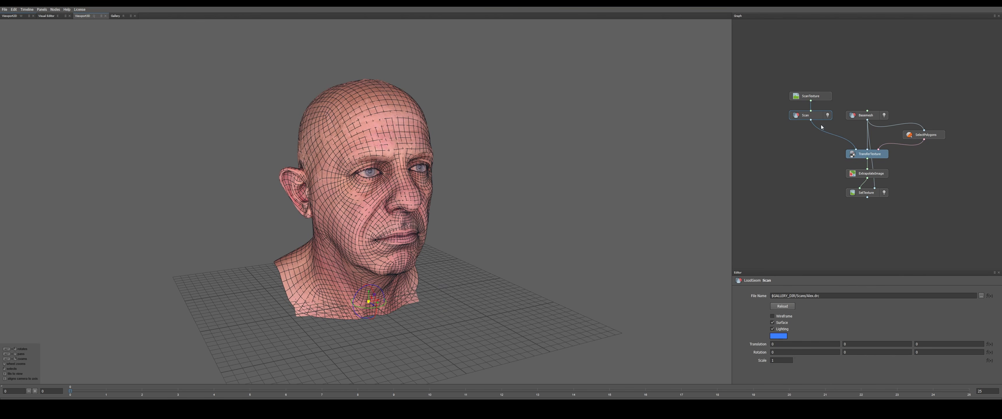
{"action": "left_click", "coordinate": [981, 296]}
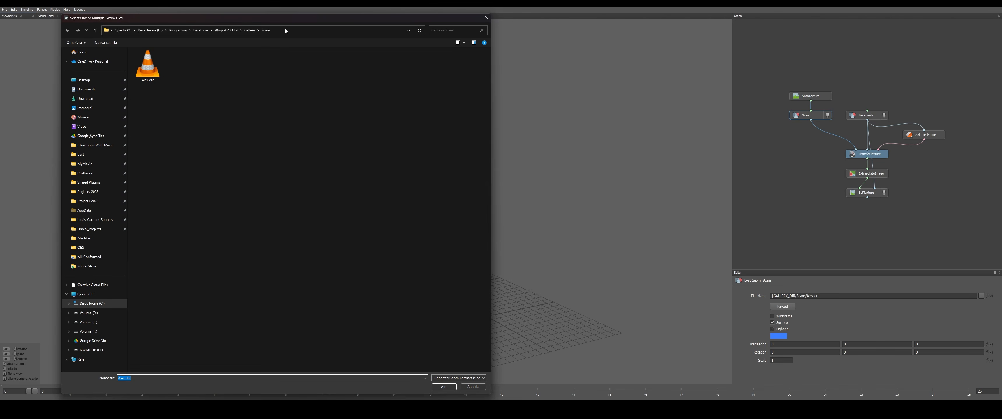
{"action": "left_click", "coordinate": [285, 29]}
{"action": "key", "text": "ctrl+v"}
{"action": "key", "text": "Return"}
{"action": "double_click", "coordinate": [151, 58]}
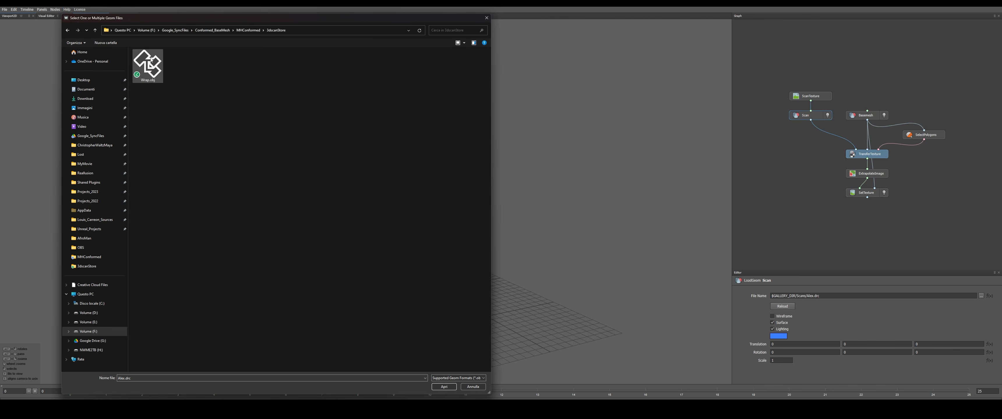
{"action": "double_click", "coordinate": [151, 60]}
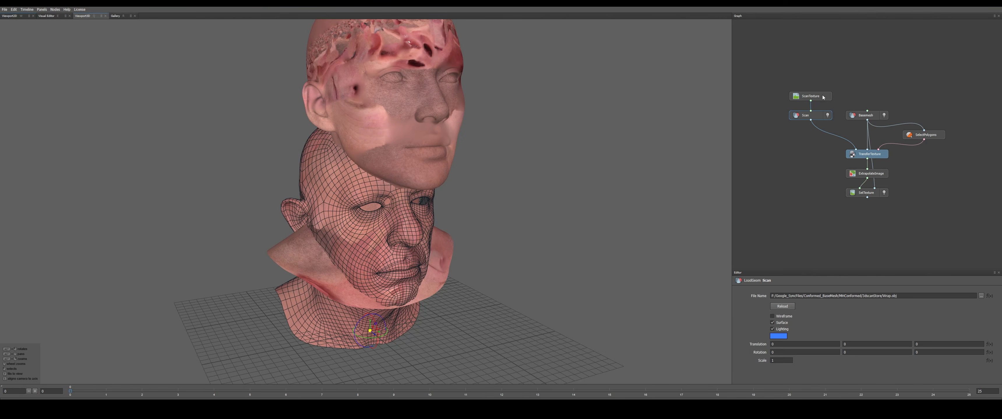
Load Face_Albedo.jpg from the 3dscanStore folder as the image of the ScanTexture node
{"action": "left_click", "coordinate": [823, 97]}
{"action": "left_click", "coordinate": [979, 293]}
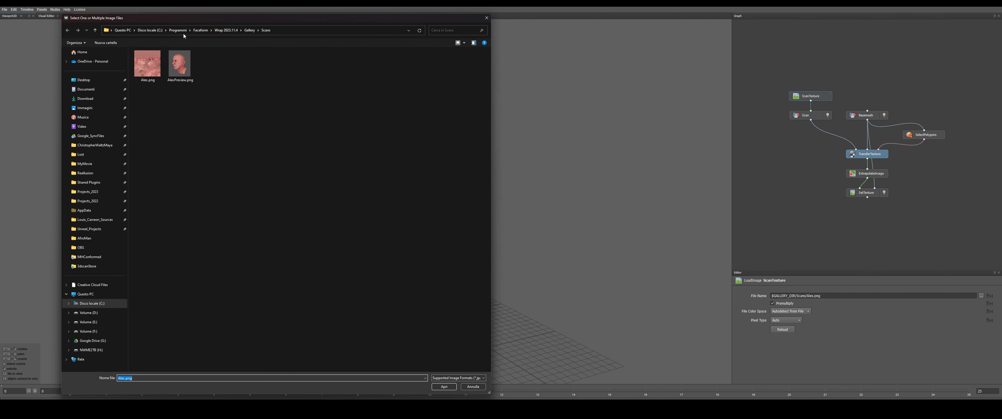
{"action": "left_click", "coordinate": [289, 30]}
{"action": "key", "text": "Return"}
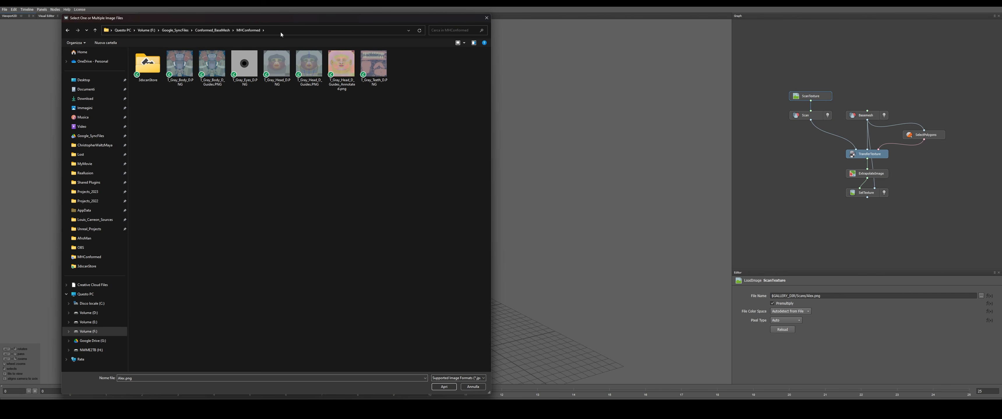
{"action": "double_click", "coordinate": [147, 66]}
{"action": "double_click", "coordinate": [147, 66]}
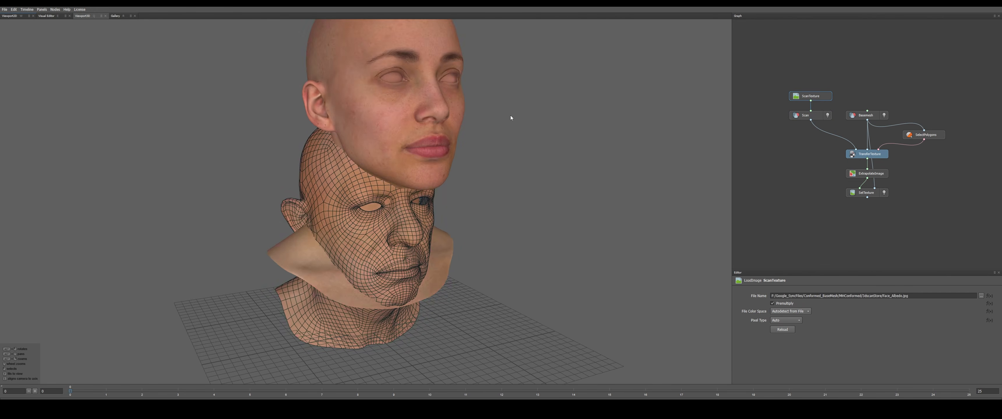
{"action": "scroll", "coordinate": [480, 146], "scroll_direction": "up", "scroll_amount": 2}
{"action": "left_click_drag", "start_coordinate": [481, 147], "coordinate": [466, 175], "text": "alt"}
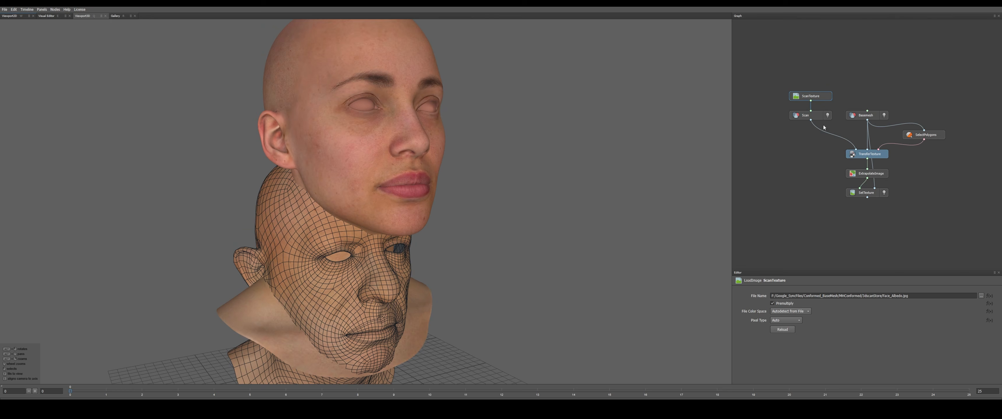
Load Wrapped3DScanSoterGirl.obj from the MHConformed folder into the Basemesh node and hide the Scan geometry
{"action": "left_click", "coordinate": [858, 117]}
{"action": "left_click", "coordinate": [982, 296]}
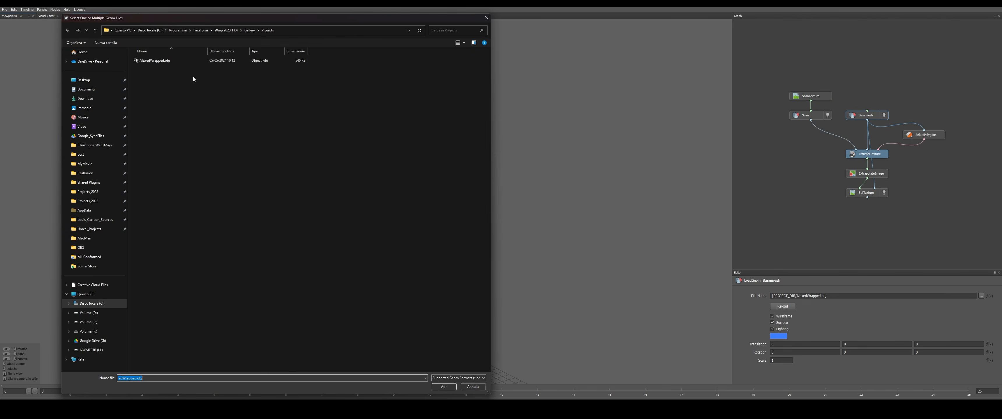
{"action": "left_click", "coordinate": [328, 34]}
{"action": "type", "text": "F:\\Google_SyncFiles\\Conformed_BaseMesh\\MHConformed"}
{"action": "key", "text": "Return"}
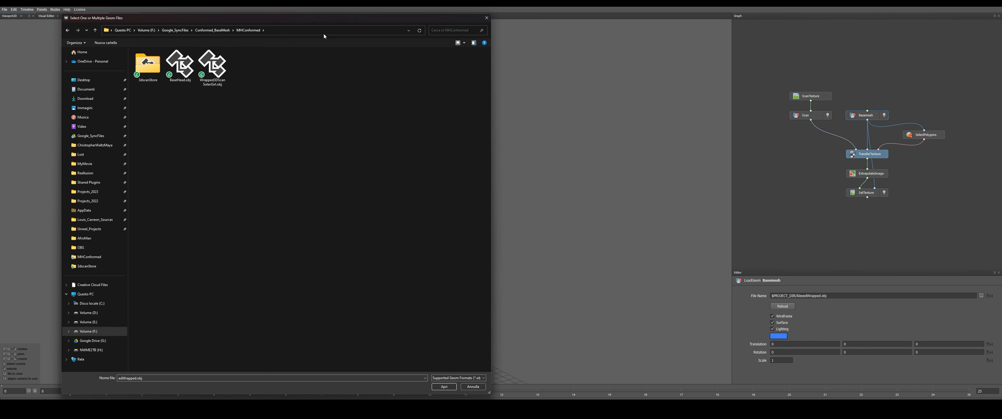
{"action": "double_click", "coordinate": [213, 66]}
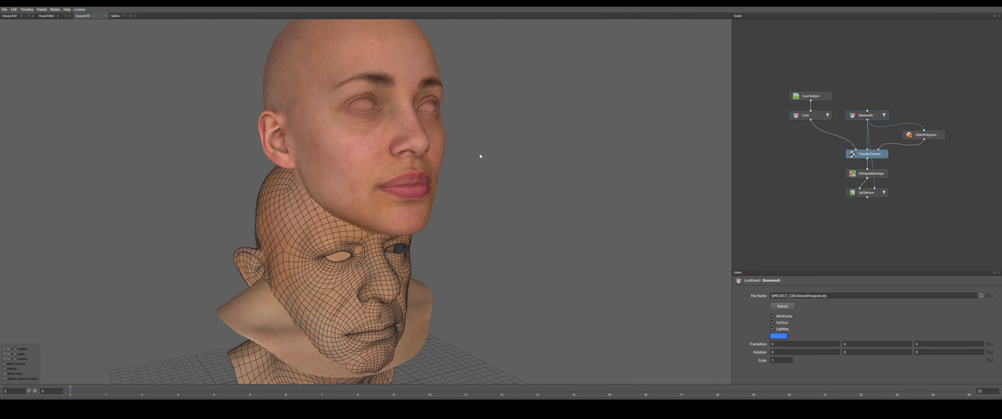
{"action": "left_click", "coordinate": [828, 115]}
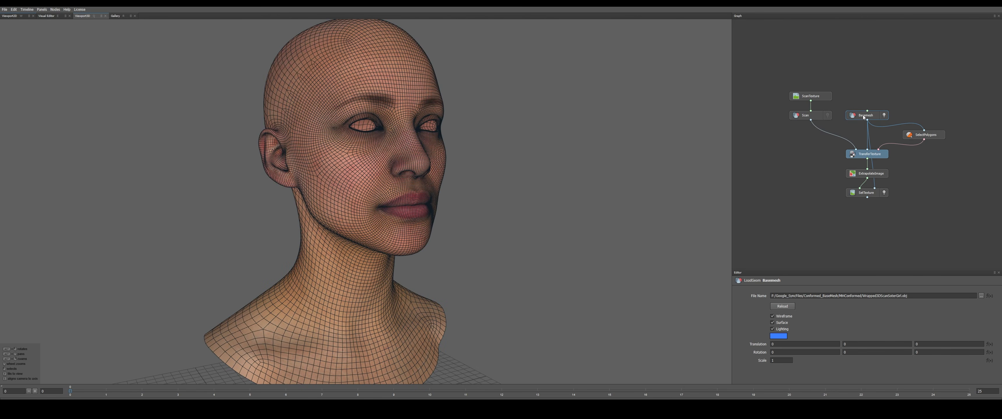
Clear the red polygon selection on the base mesh in the SelectPolygons node and return to the textured 3D view
{"action": "left_click_drag", "start_coordinate": [358, 195], "coordinate": [396, 183], "text": "alt"}
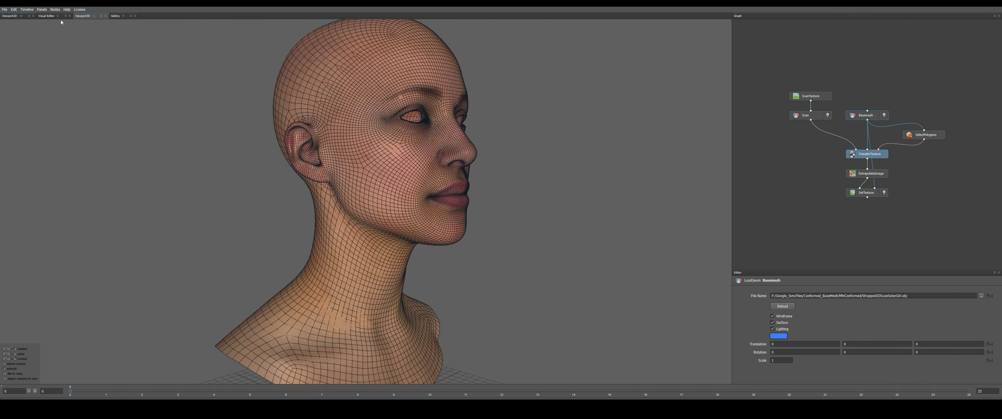
{"action": "scroll", "coordinate": [440, 162], "scroll_direction": "up", "scroll_amount": 2}
{"action": "left_click_drag", "start_coordinate": [661, 134], "coordinate": [558, 144], "text": "alt"}
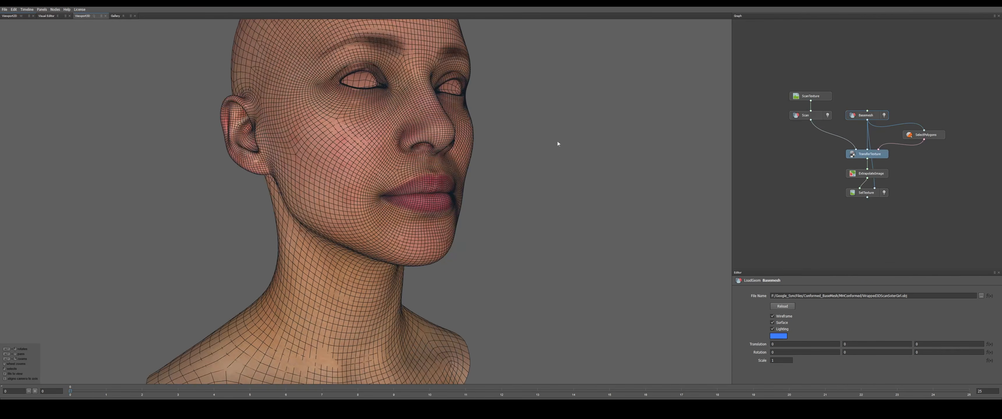
{"action": "left_click", "coordinate": [924, 136]}
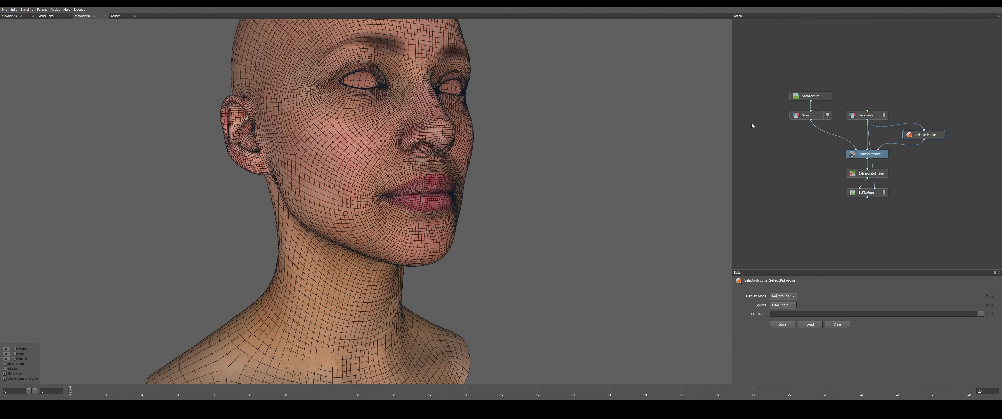
{"action": "left_click", "coordinate": [45, 16]}
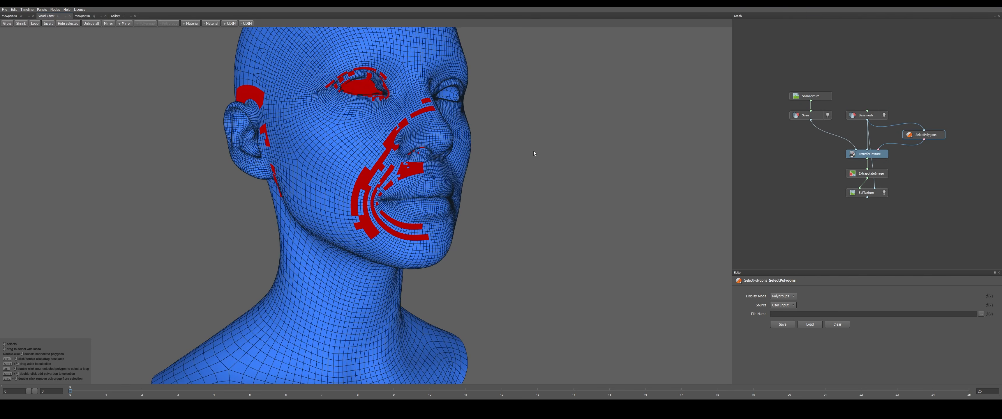
{"action": "left_click", "coordinate": [574, 153]}
{"action": "left_click_drag", "start_coordinate": [574, 153], "coordinate": [569, 159], "text": "alt"}
{"action": "left_click_drag", "start_coordinate": [437, 170], "coordinate": [427, 169], "text": "alt"}
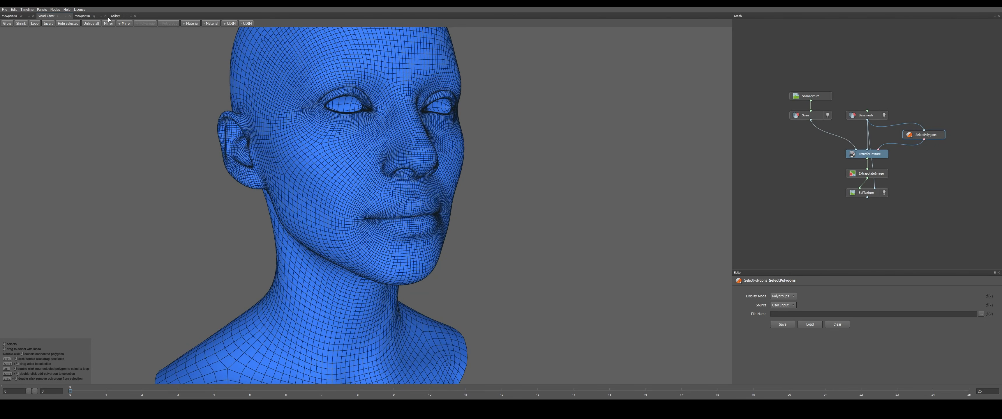
{"action": "left_click", "coordinate": [82, 16]}
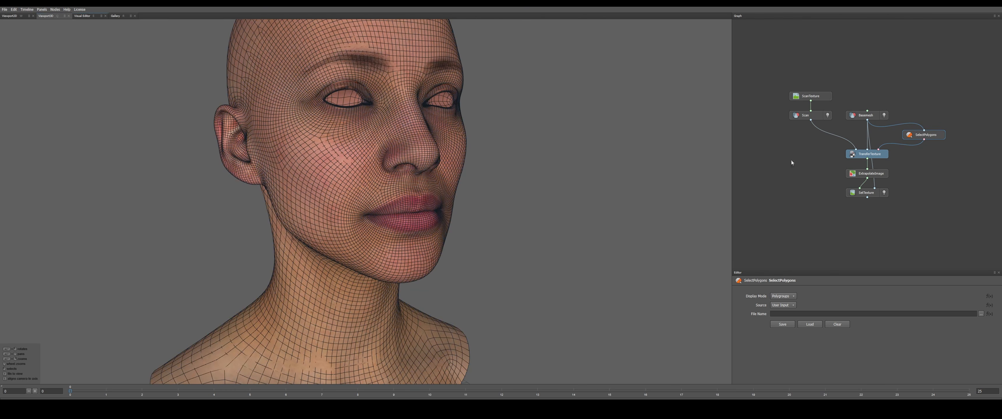
Set the TransferTexture node's resolution to 4096 × 4096
{"action": "left_click", "coordinate": [867, 155]}
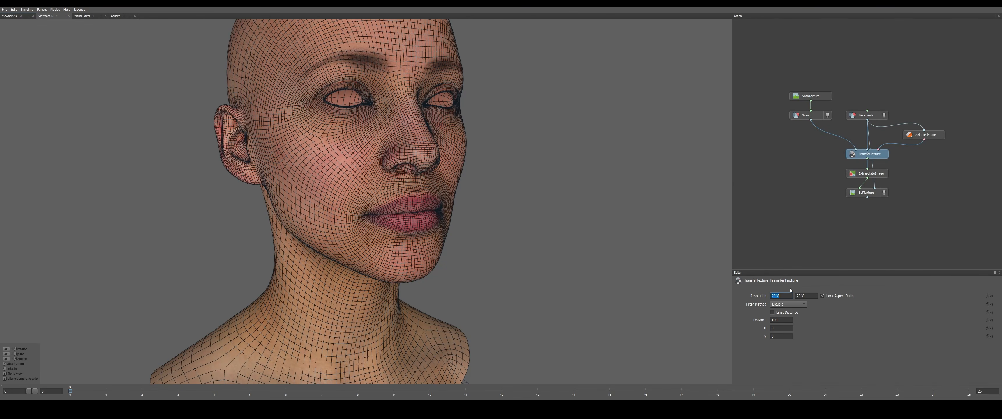
{"action": "key", "text": "Return"}
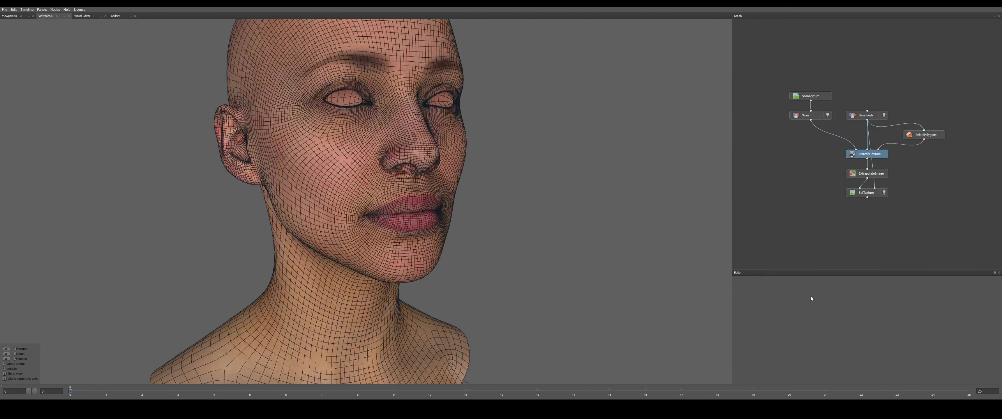
{"action": "left_click", "coordinate": [873, 155]}
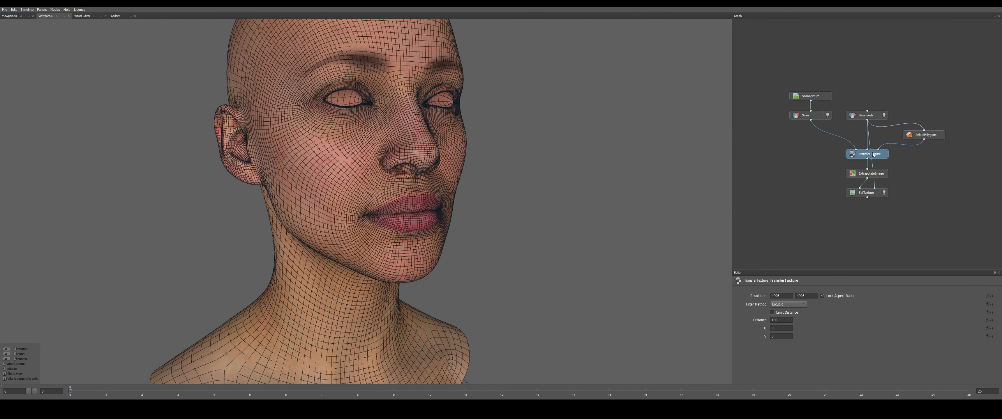
Compare the flat texture output of the TransferTexture node with that of the ExtrapolateImage node
{"action": "left_click", "coordinate": [17, 16]}
{"action": "scroll", "coordinate": [443, 204], "scroll_direction": "down", "scroll_amount": 5}
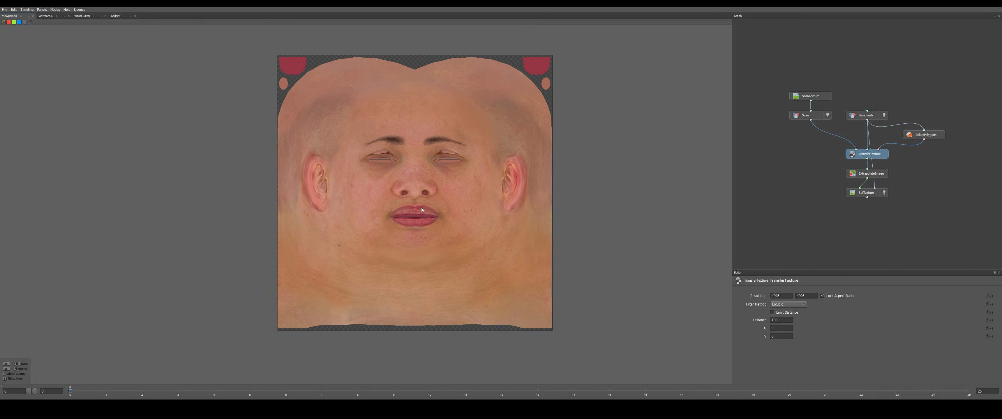
{"action": "scroll", "coordinate": [433, 199], "scroll_direction": "up", "scroll_amount": 2}
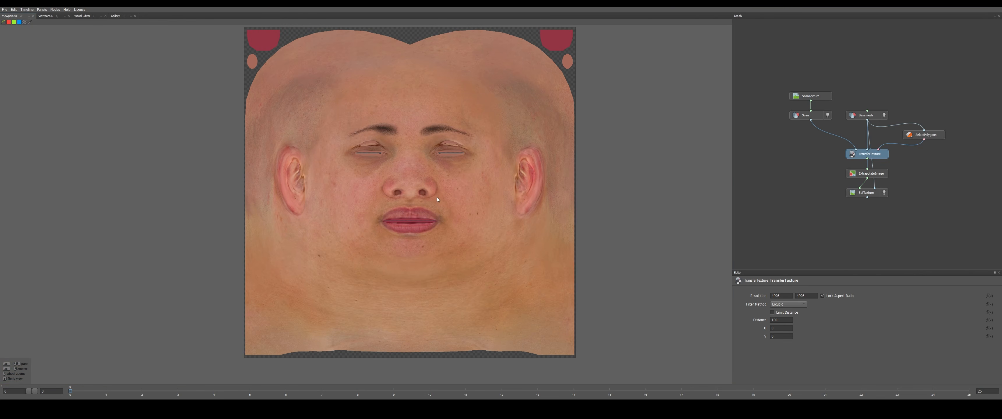
{"action": "left_click", "coordinate": [870, 175]}
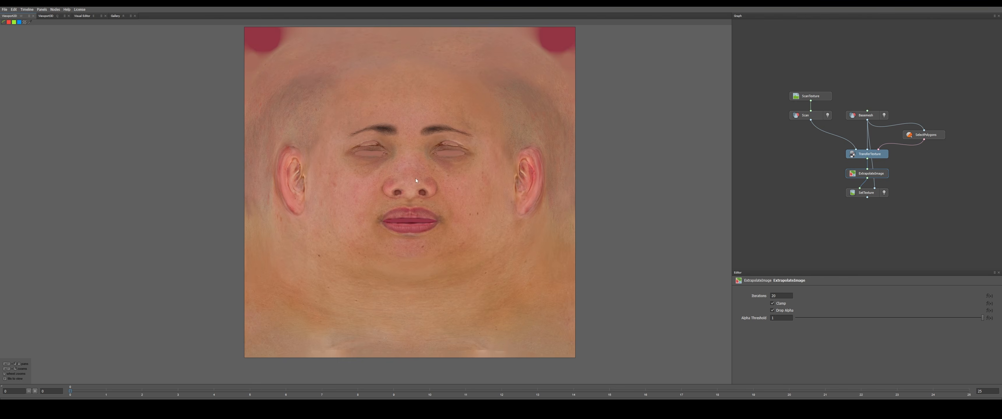
{"action": "left_click", "coordinate": [854, 154]}
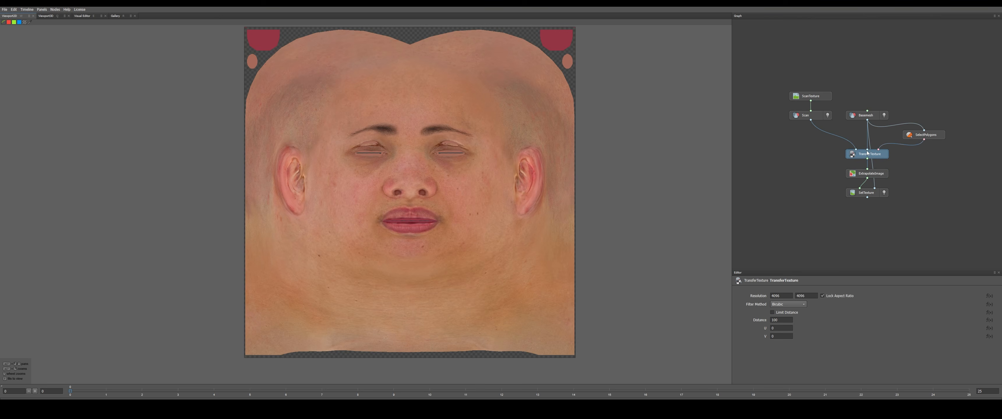
{"action": "left_click", "coordinate": [870, 174]}
Move the SetTexture node aside and add a SaveImage node fed by the ExtrapolateImage output
{"action": "left_click_drag", "start_coordinate": [866, 191], "coordinate": [826, 196]}
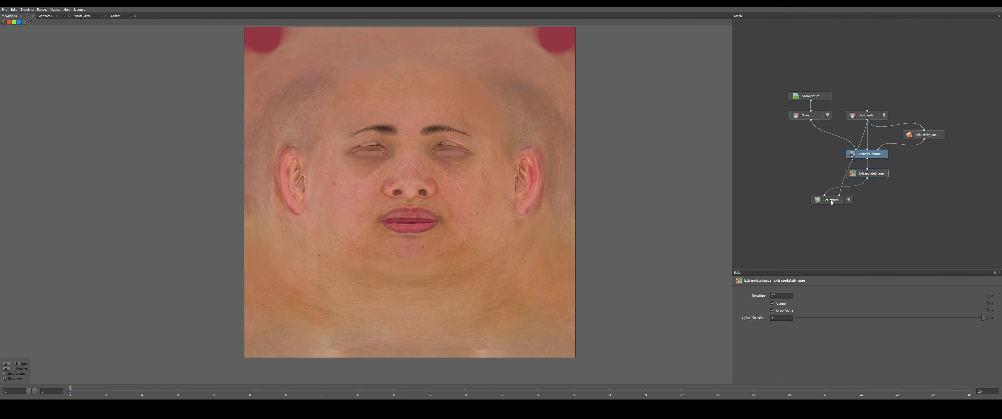
{"action": "right_click", "coordinate": [859, 209]}
{"action": "mouse_move", "coordinate": [881, 224]}
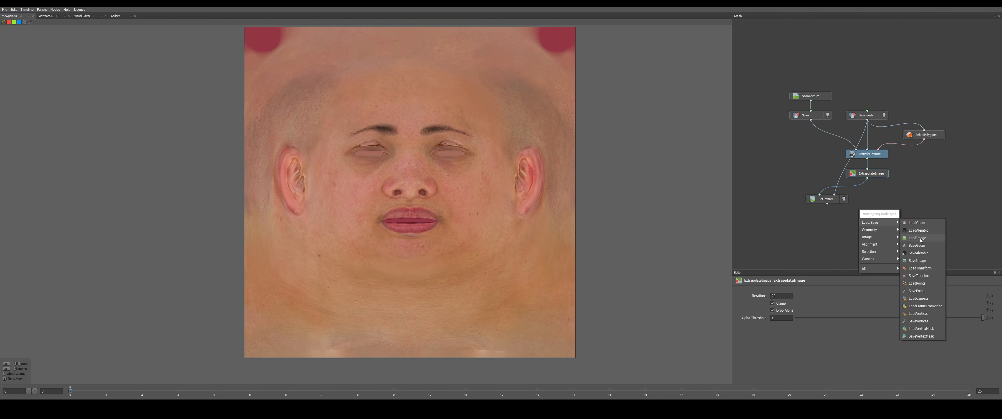
{"action": "left_click", "coordinate": [923, 260]}
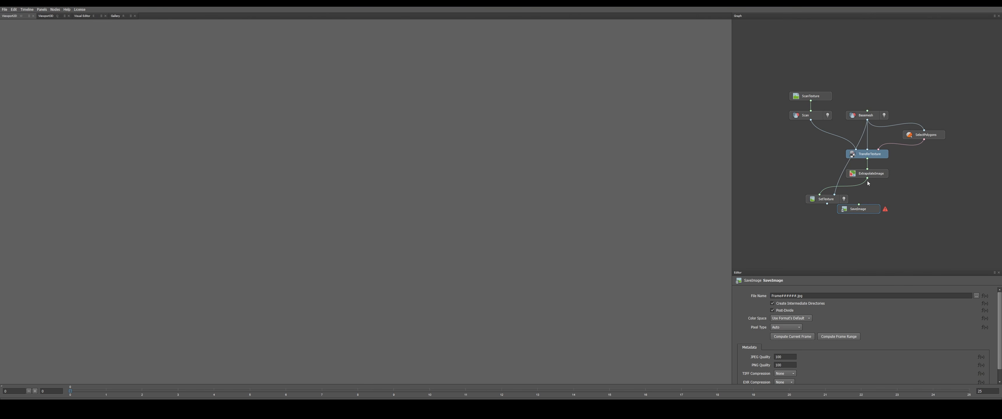
{"action": "left_click_drag", "start_coordinate": [870, 208], "coordinate": [886, 208]}
Set the SaveImage output to a PNG file named MH_UvAlbedo in the MHConformed folder
{"action": "left_click", "coordinate": [976, 296]}
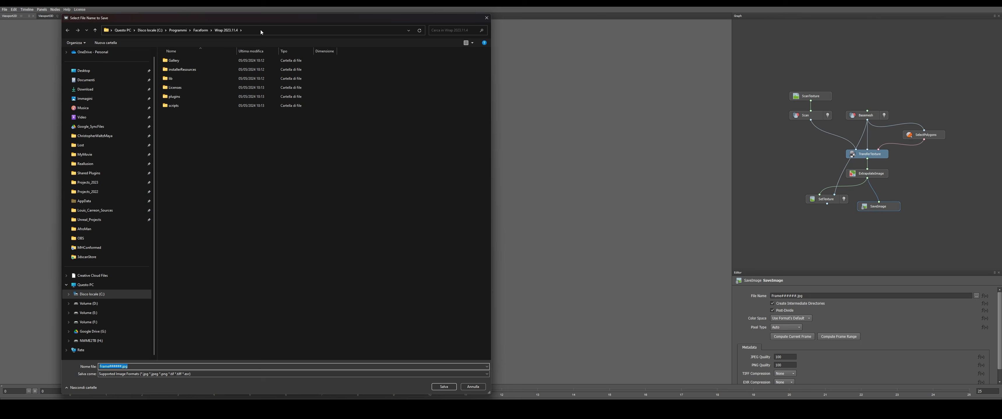
{"action": "left_click", "coordinate": [261, 29]}
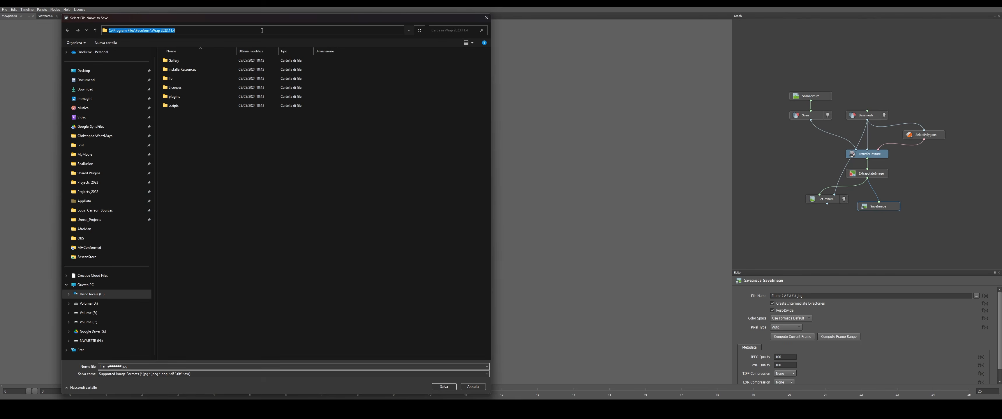
{"action": "type", "text": "F:\\Google_SyncFiles\\Conformed_BaseMesh\\MHConformed"}
{"action": "key", "text": "Return"}
{"action": "left_click", "coordinate": [209, 366]}
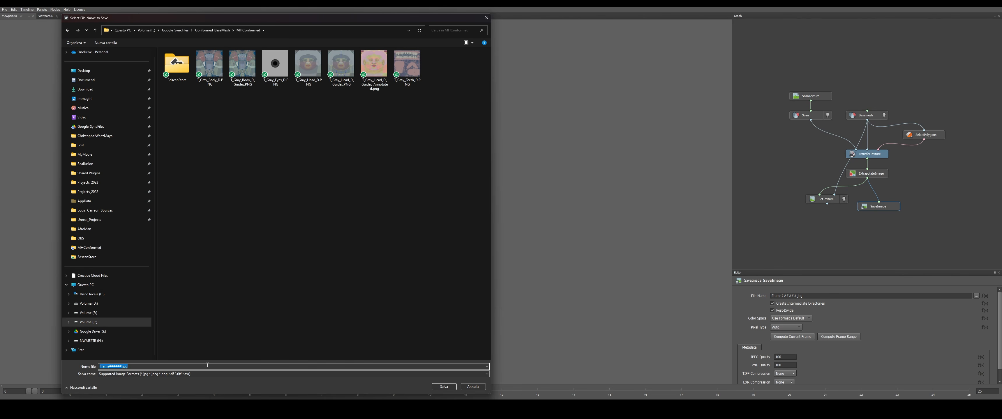
{"action": "left_click", "coordinate": [113, 374]}
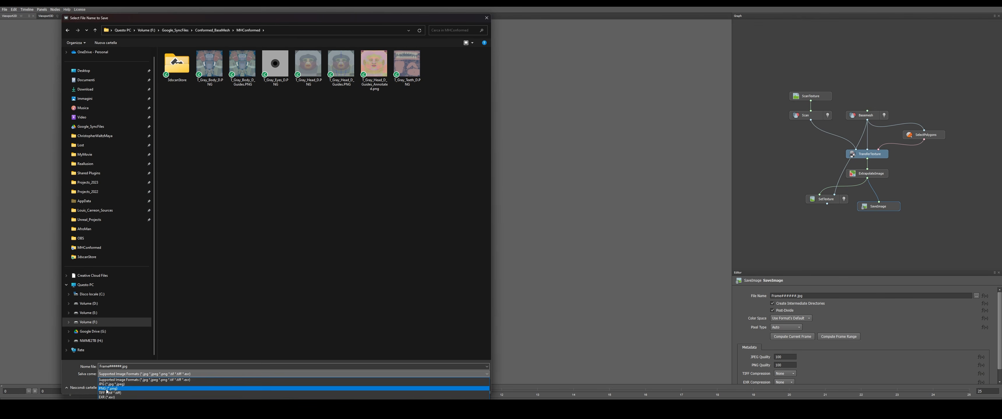
{"action": "left_click", "coordinate": [107, 389]}
{"action": "type", "text": "MH_UvA"}
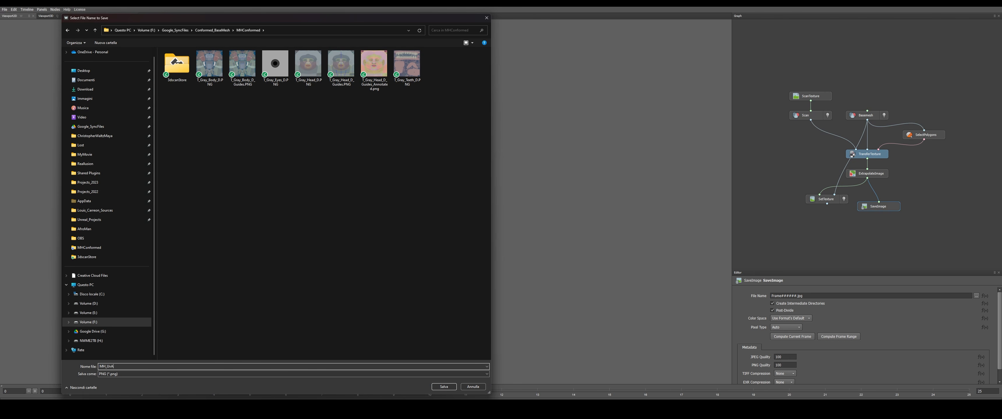
{"action": "type", "text": "lbedo"}
{"action": "key", "text": "Return"}
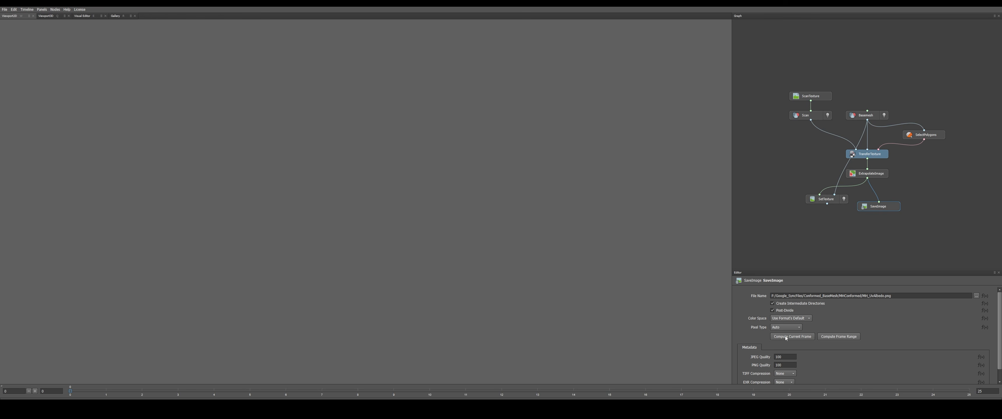
Replace the ScanTexture image with Face_Normal.jpg from the 3dscanStore folder and check the extrapolated normal map
{"action": "left_click", "coordinate": [812, 97]}
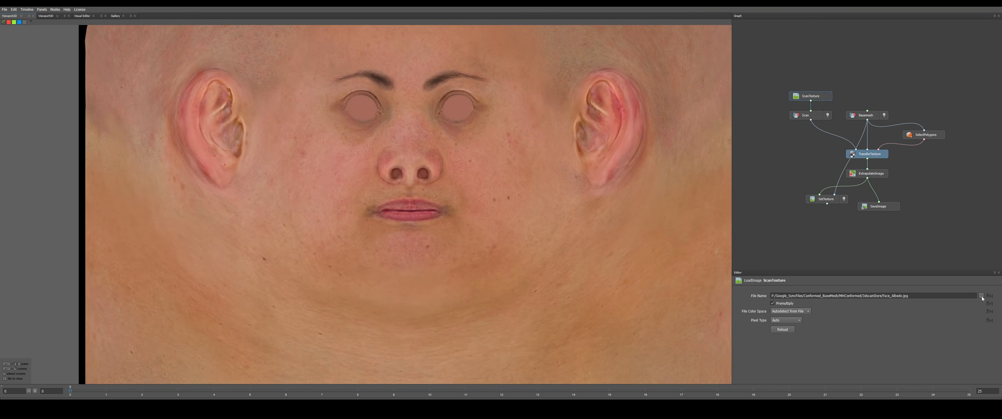
{"action": "left_click", "coordinate": [982, 296]}
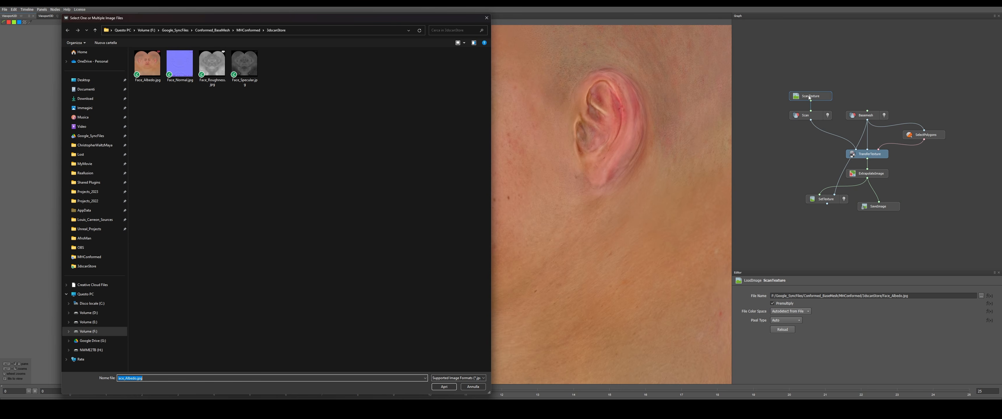
{"action": "double_click", "coordinate": [179, 65]}
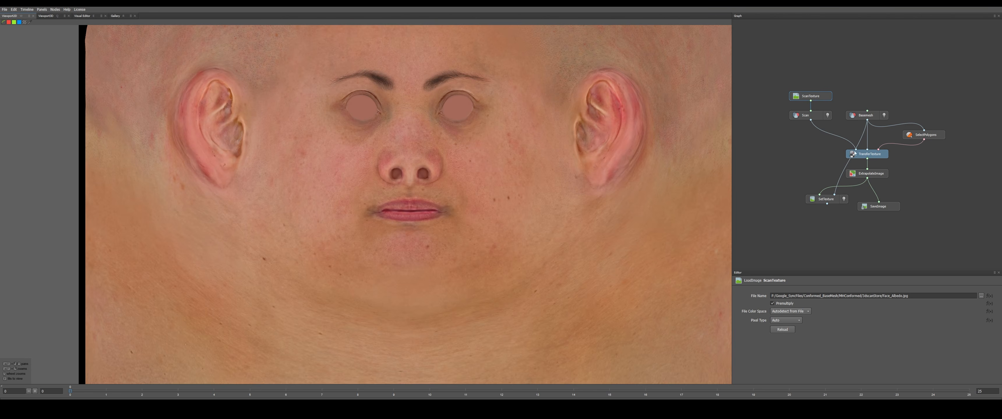
{"action": "left_click", "coordinate": [870, 175]}
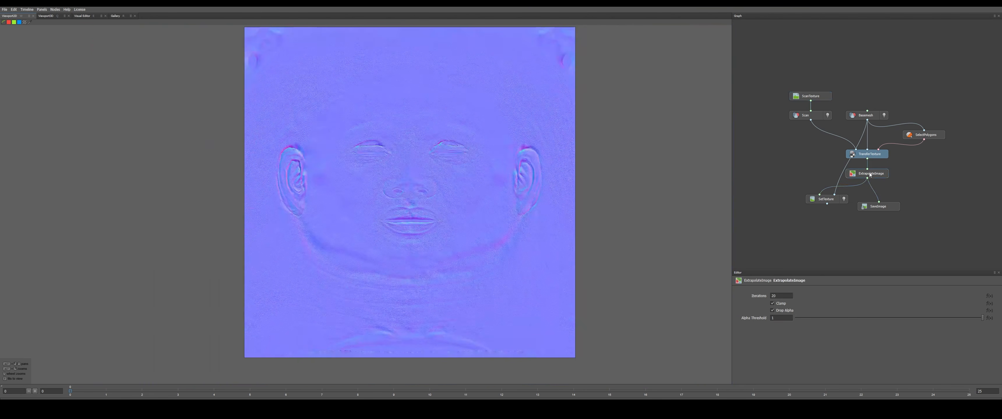
{"action": "key", "text": "f"}
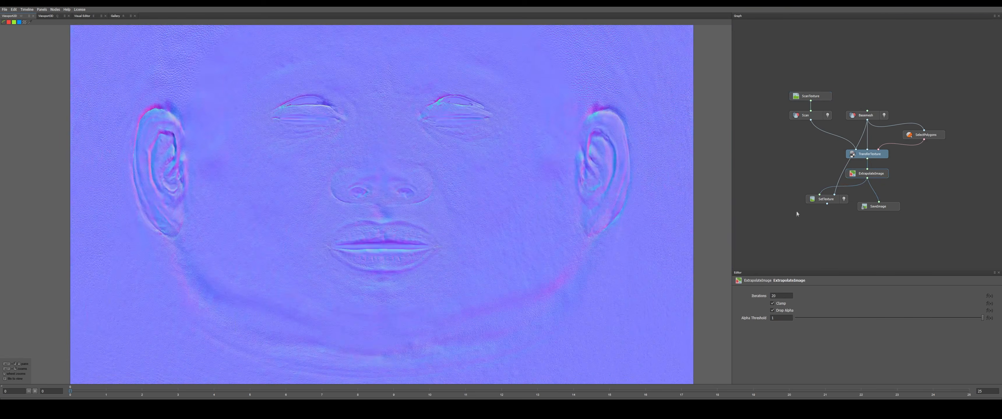
Change the SaveImage file name to MH_UvNormal.png in the MHConformed folder and compute the current frame
{"action": "left_click", "coordinate": [881, 207]}
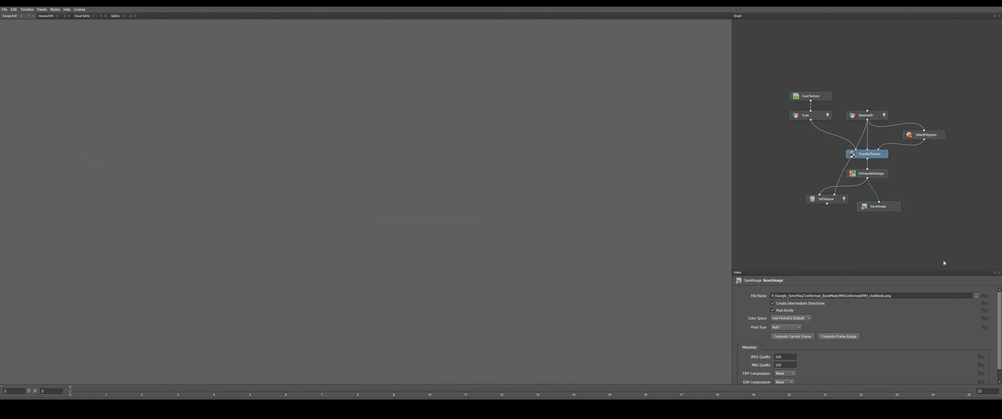
{"action": "left_click", "coordinate": [976, 296]}
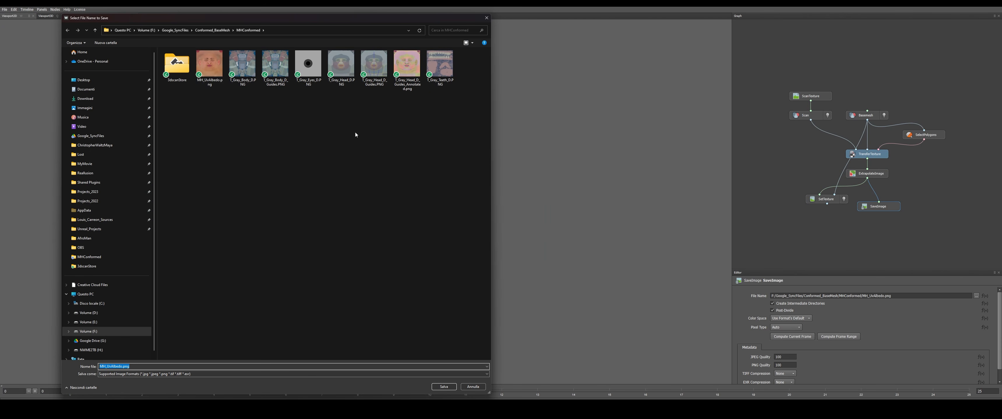
{"action": "left_click", "coordinate": [203, 81]}
{"action": "left_click", "coordinate": [117, 367]}
{"action": "left_click_drag", "start_coordinate": [112, 367], "coordinate": [132, 368]}
{"action": "type", "text": "Normal"}
{"action": "key", "text": "Return"}
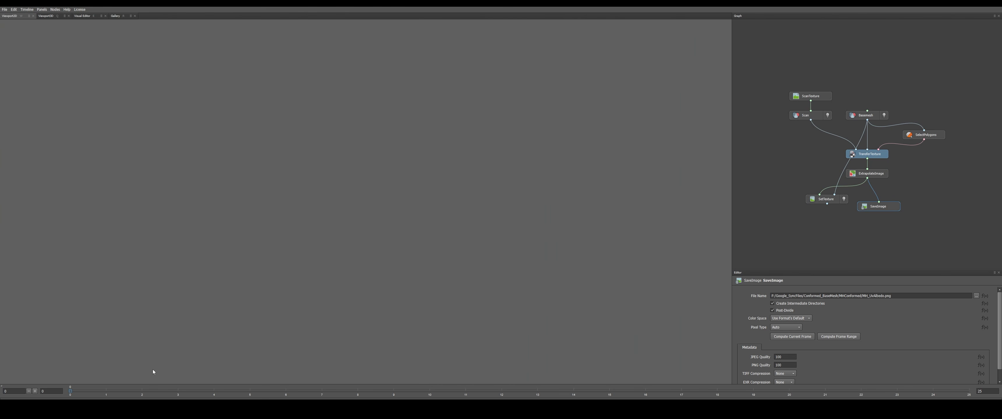
{"action": "left_click", "coordinate": [794, 338]}
Switch to Unreal and import MH_UvAlbedo.png and MH_UvNormal.png into the 3DScanFreeHead content folder
{"action": "mouse_move", "coordinate": [777, 411]}
{"action": "left_click", "coordinate": [808, 393]}
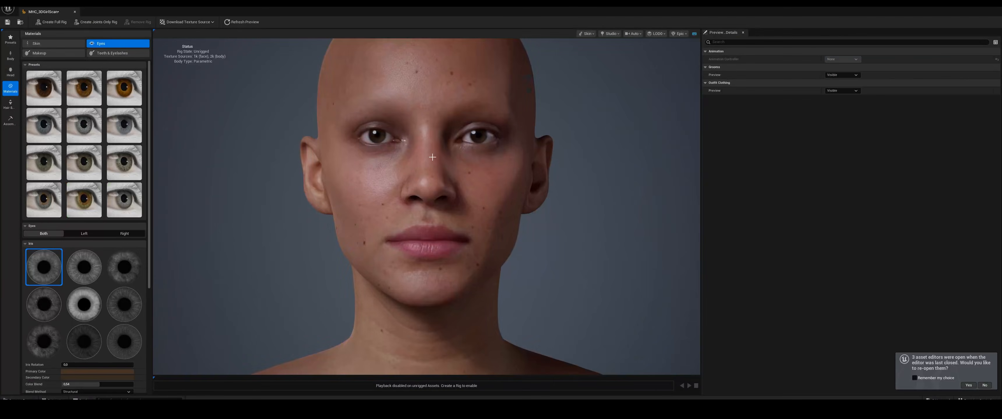
{"action": "key", "text": "ctrl+space"}
{"action": "right_click", "coordinate": [343, 348]}
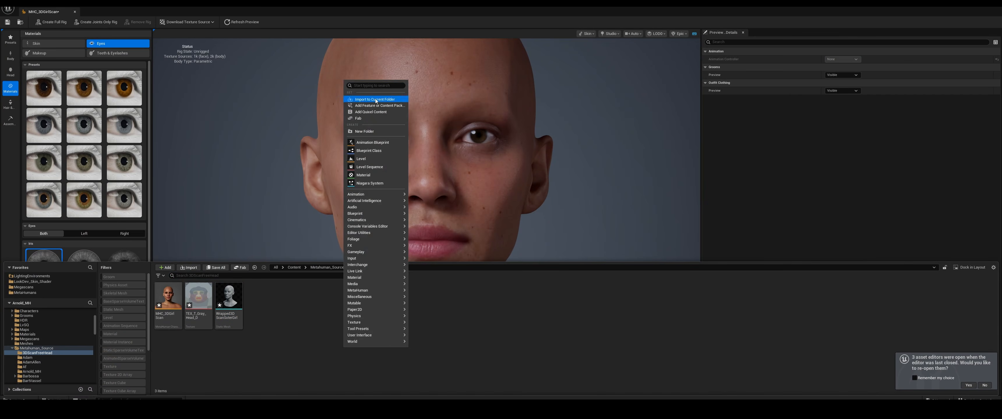
{"action": "left_click", "coordinate": [375, 99]}
{"action": "left_click", "coordinate": [228, 61]}
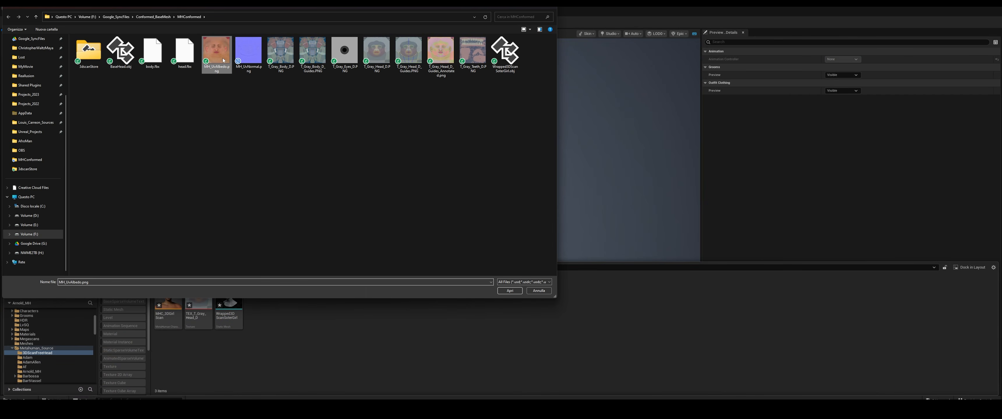
{"action": "left_click", "coordinate": [249, 53], "text": "ctrl"}
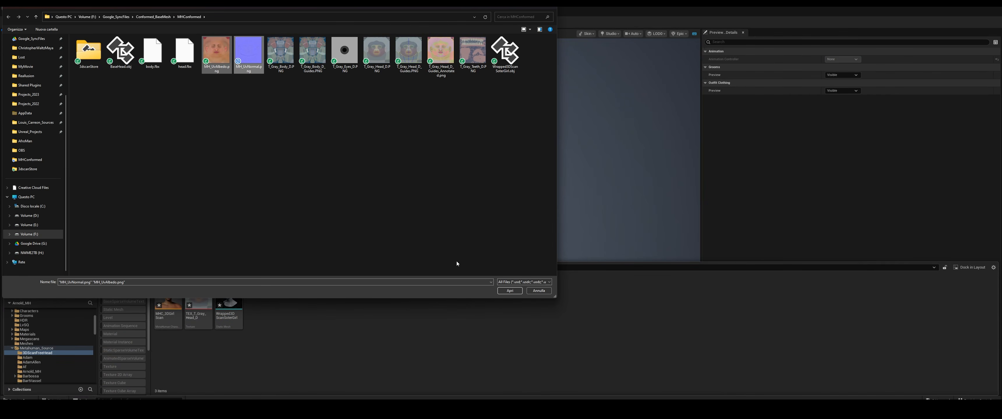
{"action": "left_click", "coordinate": [510, 291]}
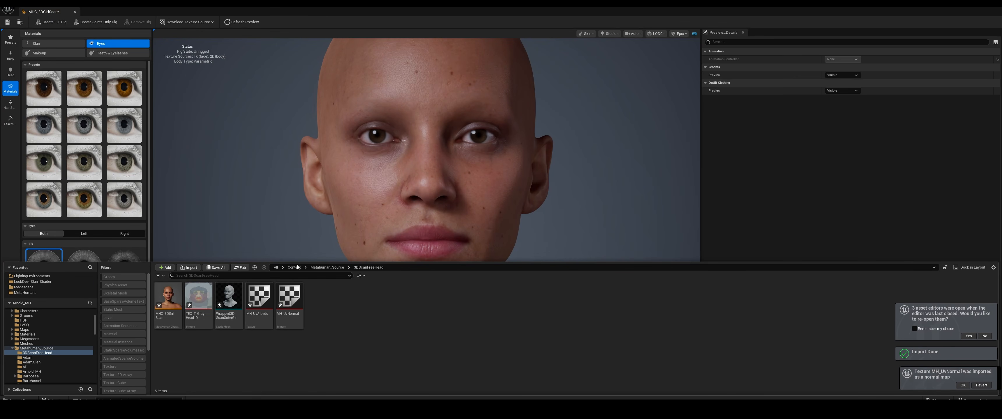
Enable texture overrides for the MetaHuman's skin material and add two map elements to the face
{"action": "left_click", "coordinate": [371, 198]}
{"action": "left_click_drag", "start_coordinate": [371, 199], "coordinate": [360, 200]}
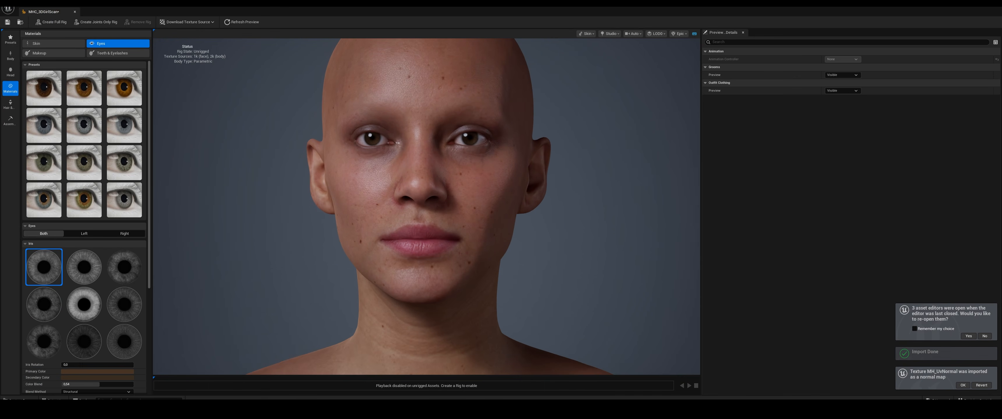
{"action": "left_click", "coordinate": [36, 45]}
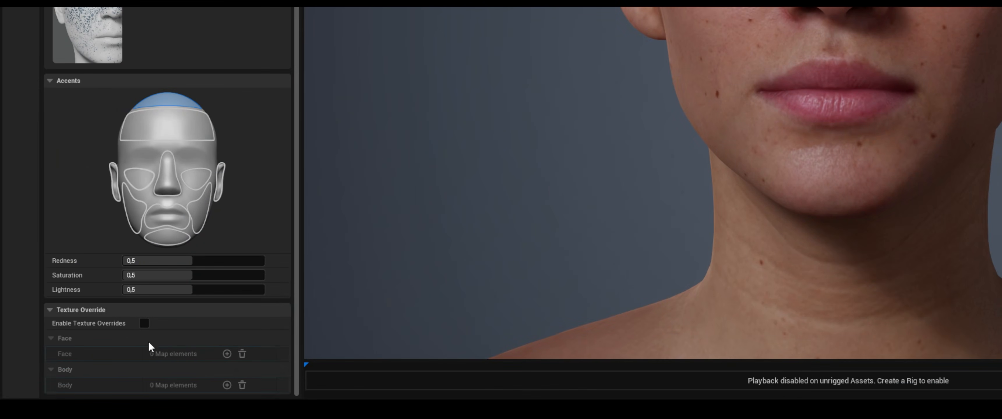
{"action": "left_click", "coordinate": [144, 323]}
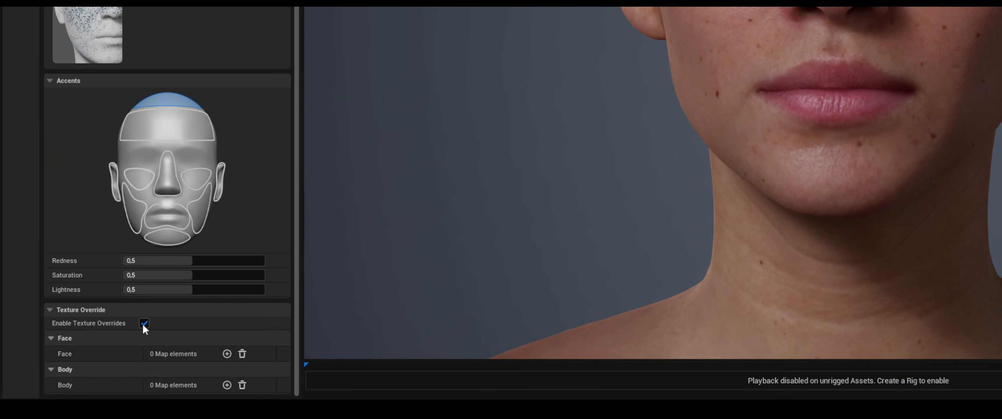
{"action": "left_click", "coordinate": [226, 354]}
{"action": "left_click", "coordinate": [227, 354]}
{"action": "scroll", "coordinate": [226, 356], "scroll_direction": "down", "scroll_amount": 2}
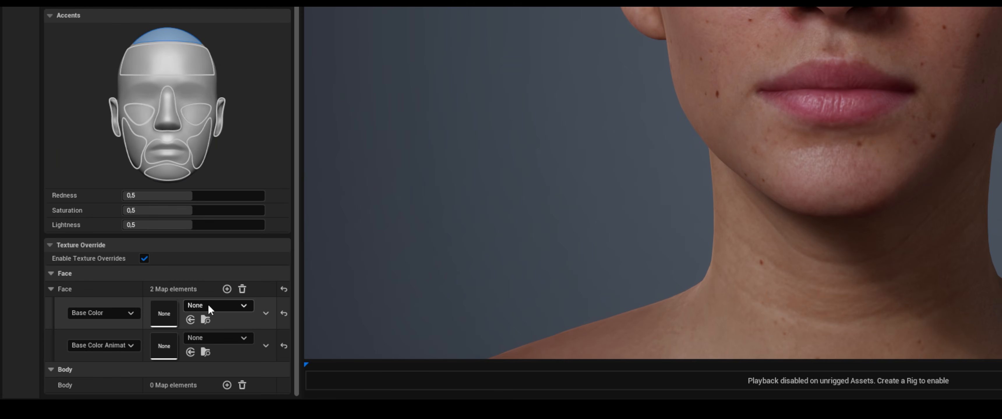
Keep the first face override map as Base Color and set the second one's type to Normal
{"action": "left_click", "coordinate": [128, 313]}
{"action": "left_click", "coordinate": [128, 313]}
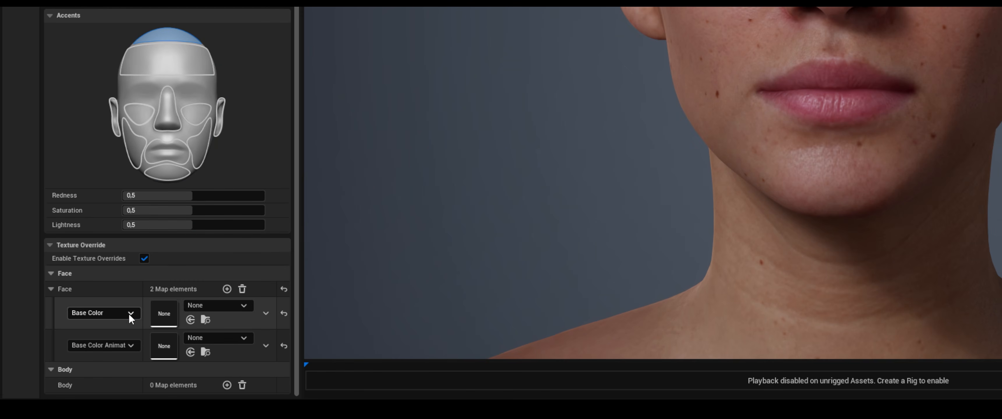
{"action": "left_click", "coordinate": [111, 347]}
{"action": "left_click", "coordinate": [105, 290]}
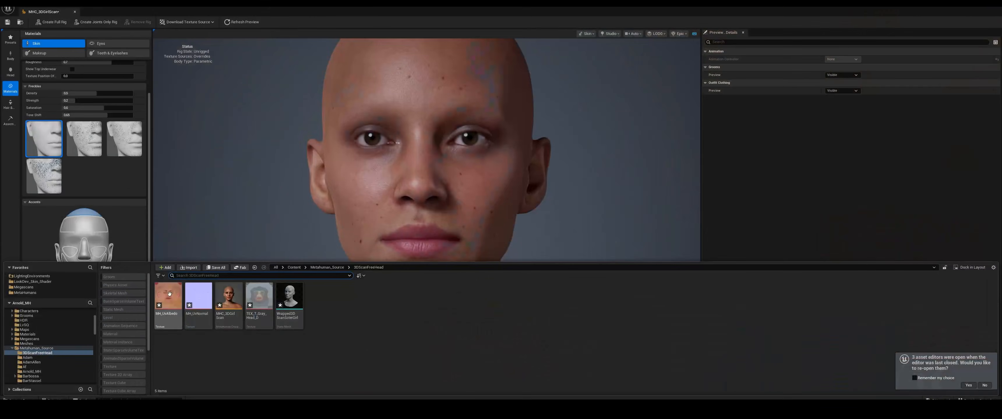
Assign MH_UvAlbedo to the face's Base Color override and MH_UvNormal to its Normal override
{"action": "left_click", "coordinate": [171, 297]}
{"action": "left_click", "coordinate": [187, 252]}
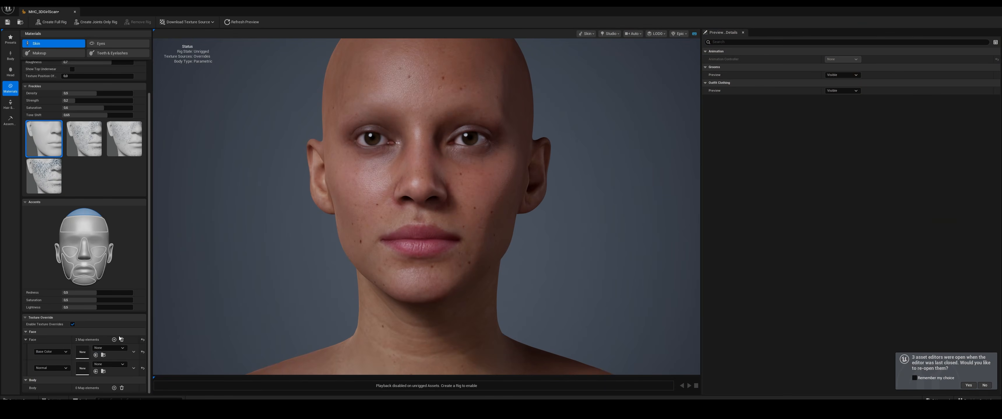
{"action": "left_click", "coordinate": [97, 356]}
{"action": "key", "text": "ctrl+space"}
{"action": "left_click", "coordinate": [199, 298]}
{"action": "key", "text": "ctrl+space"}
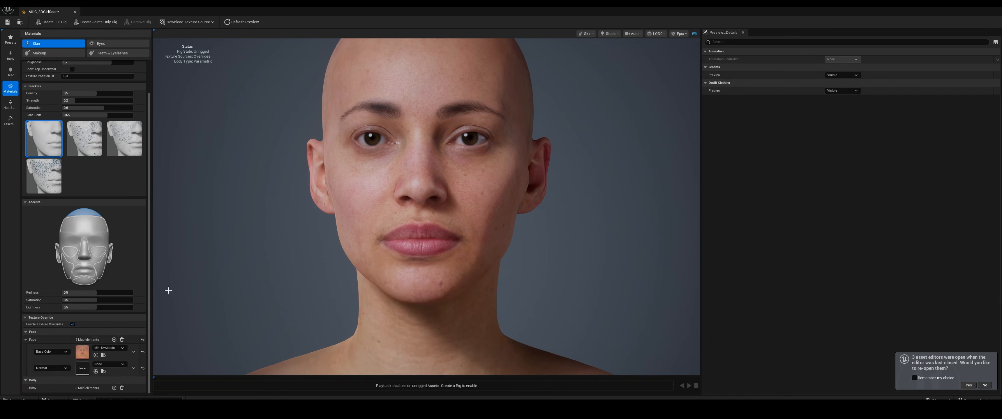
{"action": "left_click", "coordinate": [96, 372]}
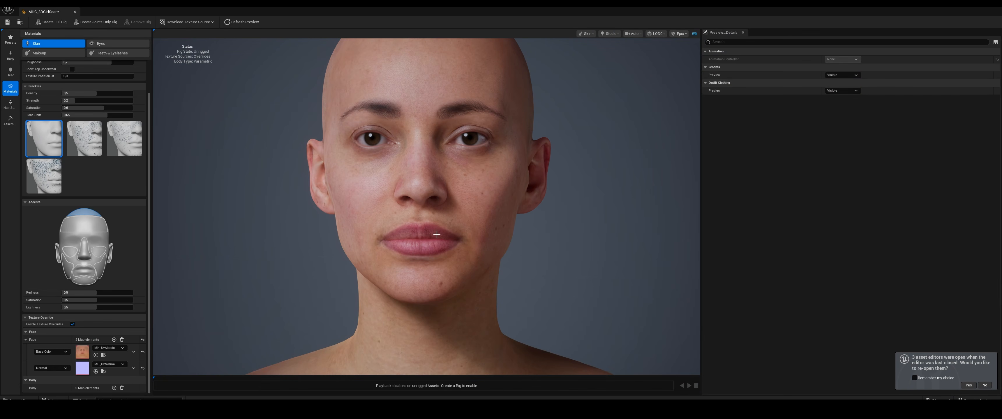
Rotate the preview lighting and switch it to Moonlight to examine the textured face from an angle
{"action": "scroll", "coordinate": [437, 235], "scroll_direction": "up", "scroll_amount": 2}
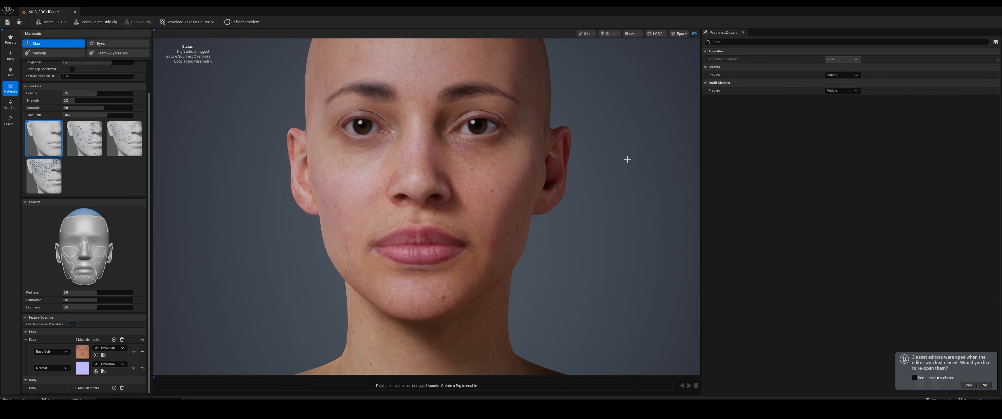
{"action": "left_click_drag", "start_coordinate": [627, 160], "coordinate": [696, 160]}
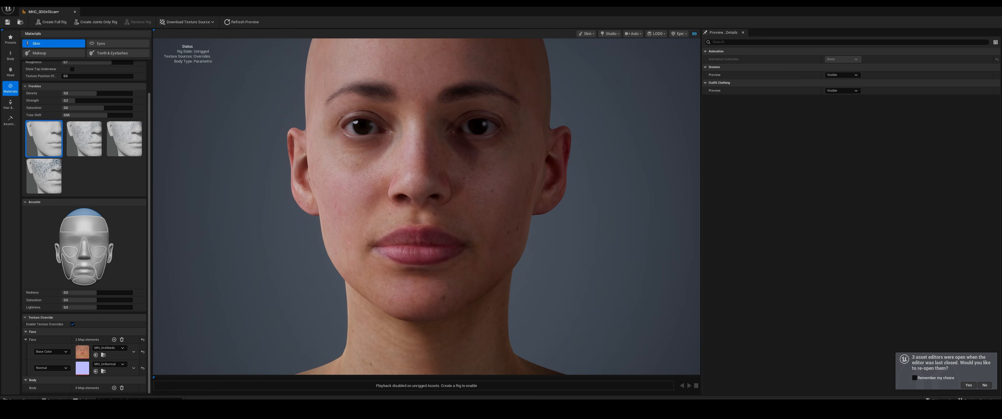
{"action": "left_click", "coordinate": [610, 34]}
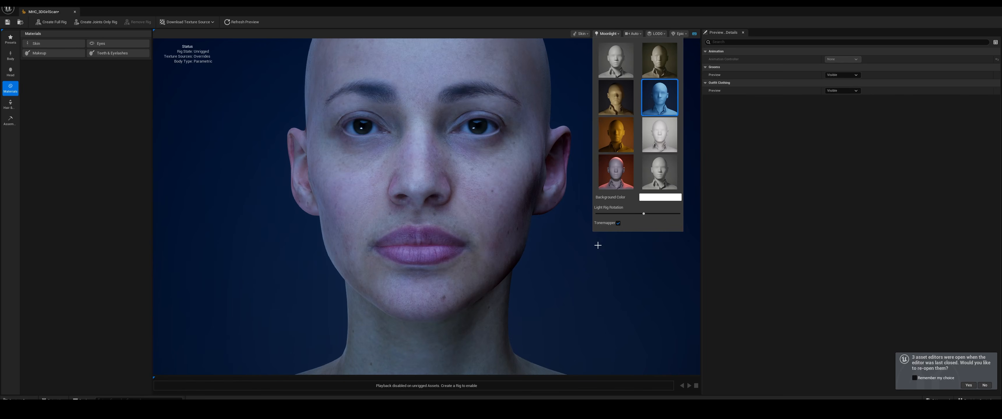
{"action": "left_click_drag", "start_coordinate": [598, 245], "coordinate": [545, 249]}
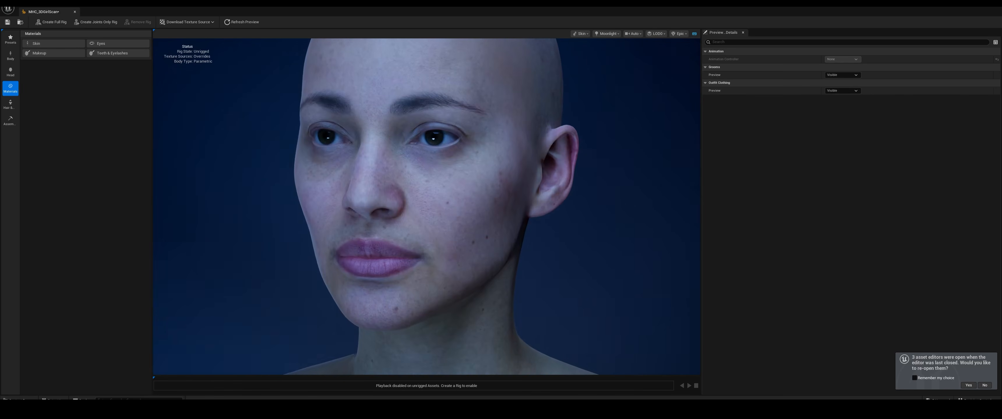
Switch to Blender, hide the wrapped low-resolution head mesh and examine the original scan head in rendered shading
{"action": "mouse_move", "coordinate": [752, 408]}
{"action": "left_click", "coordinate": [751, 391]}
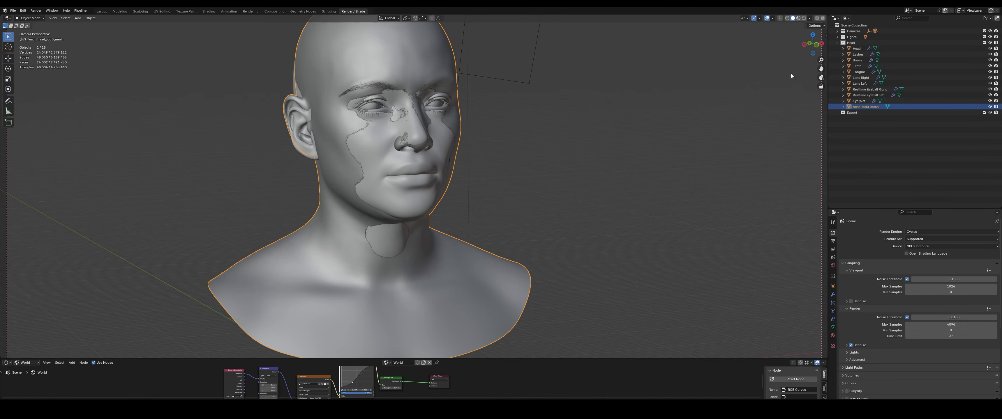
{"action": "key", "text": "h"}
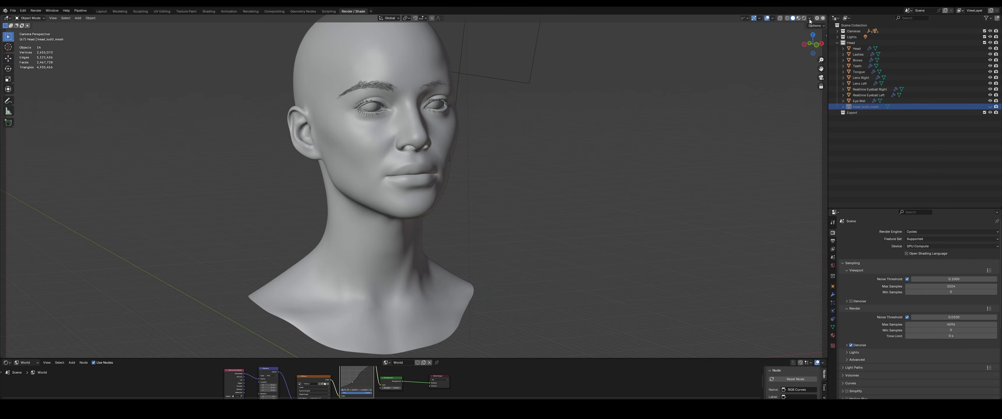
{"action": "key", "text": "z"}
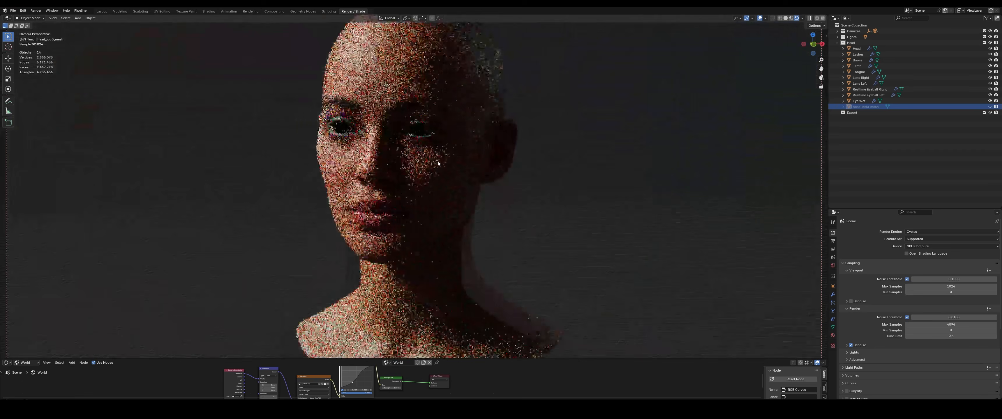
{"action": "middle_click_drag", "start_coordinate": [438, 163], "coordinate": [461, 171]}
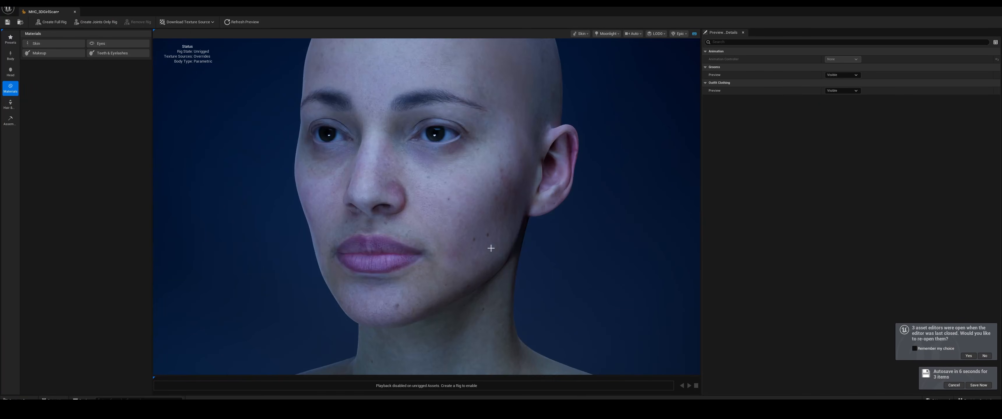
Switch back to Unreal, set the MetaHuman preview lighting to Studio and rotate the light rig to examine the face
{"action": "left_click_drag", "start_coordinate": [490, 248], "coordinate": [460, 212]}
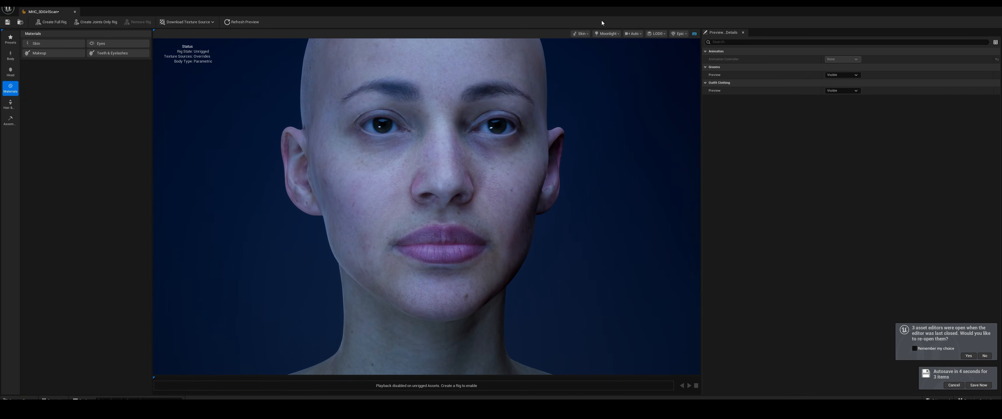
{"action": "left_click", "coordinate": [607, 33]}
{"action": "left_click", "coordinate": [616, 135]}
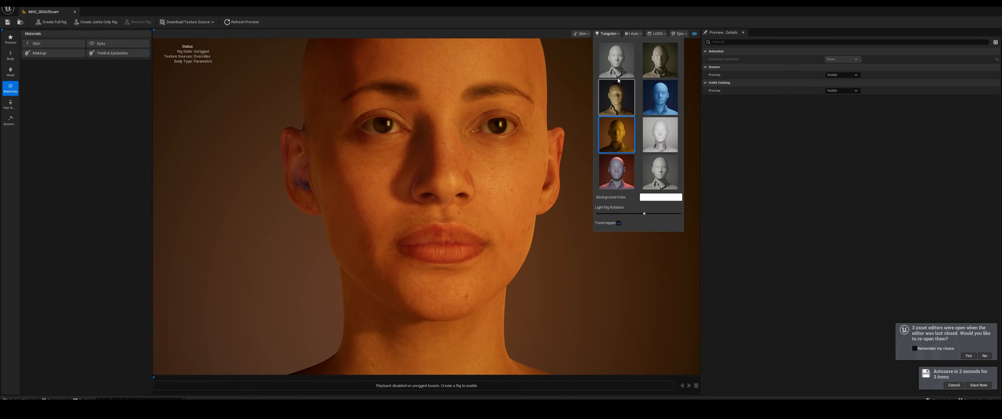
{"action": "left_click", "coordinate": [617, 68]}
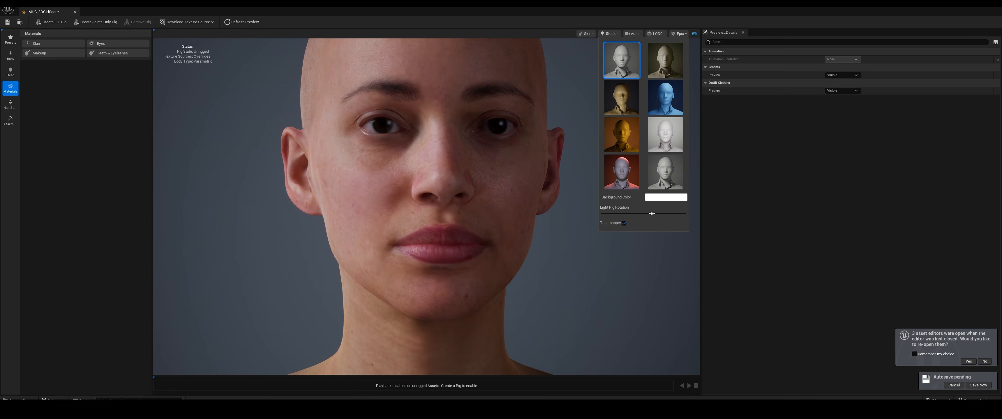
{"action": "left_click_drag", "start_coordinate": [651, 214], "coordinate": [636, 214]}
{"action": "left_click", "coordinate": [591, 285]}
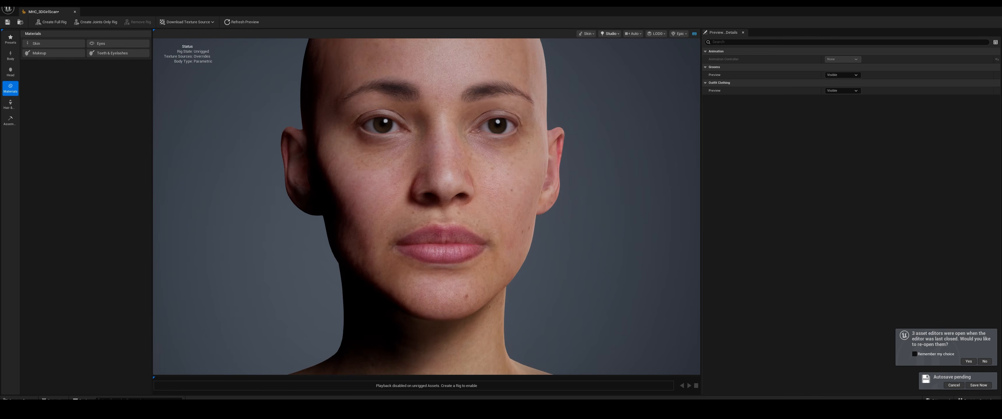
{"action": "scroll", "coordinate": [581, 249], "scroll_direction": "down", "scroll_amount": 1}
{"action": "middle_click_drag", "start_coordinate": [569, 245], "coordinate": [562, 266]}
{"action": "left_click_drag", "start_coordinate": [590, 248], "coordinate": [566, 244]}
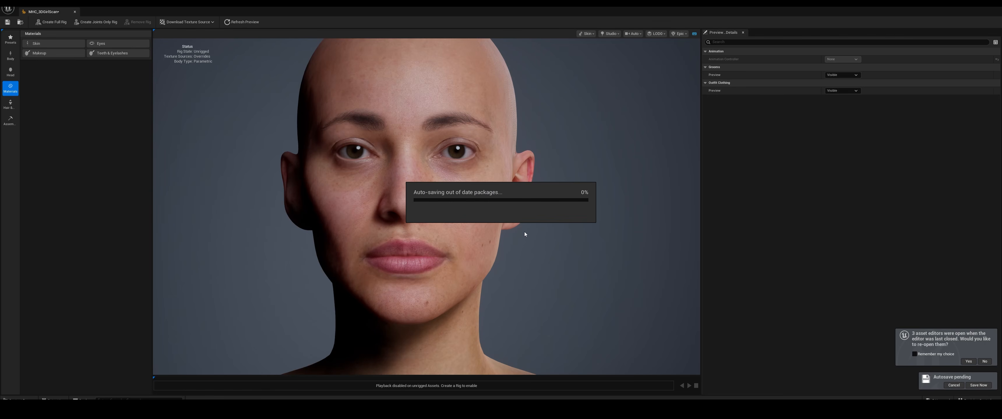